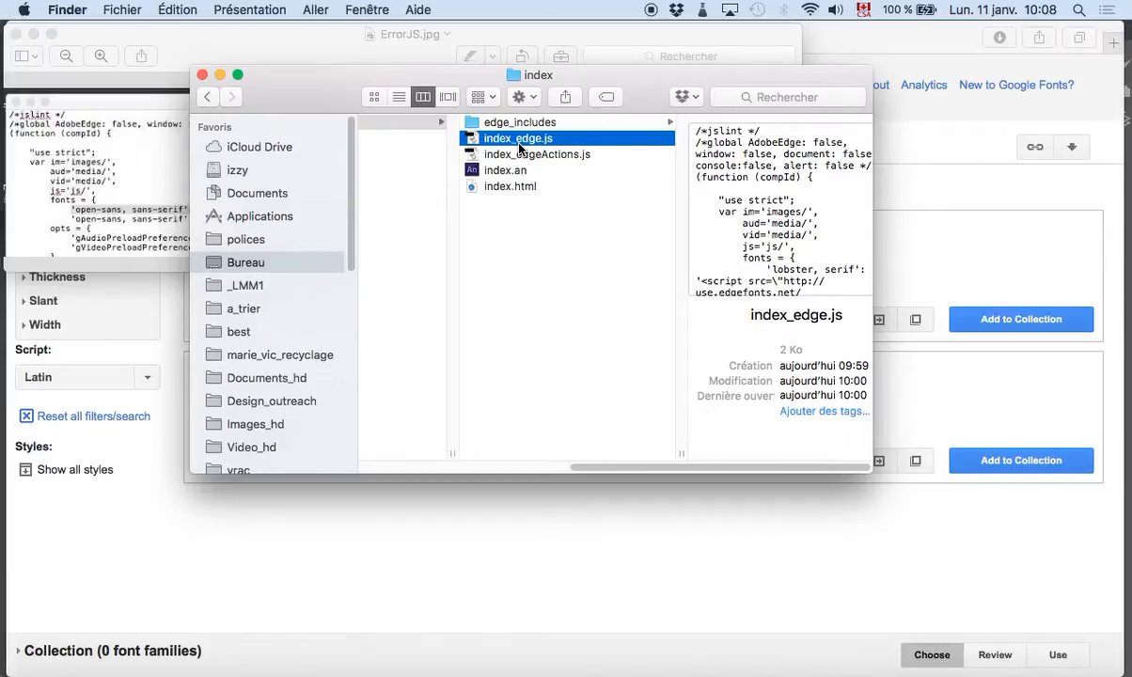
# Examine the line marked for deletion in the ErrorJS.jpg image, and quit Preview.
pyautogui.click(105, 171)
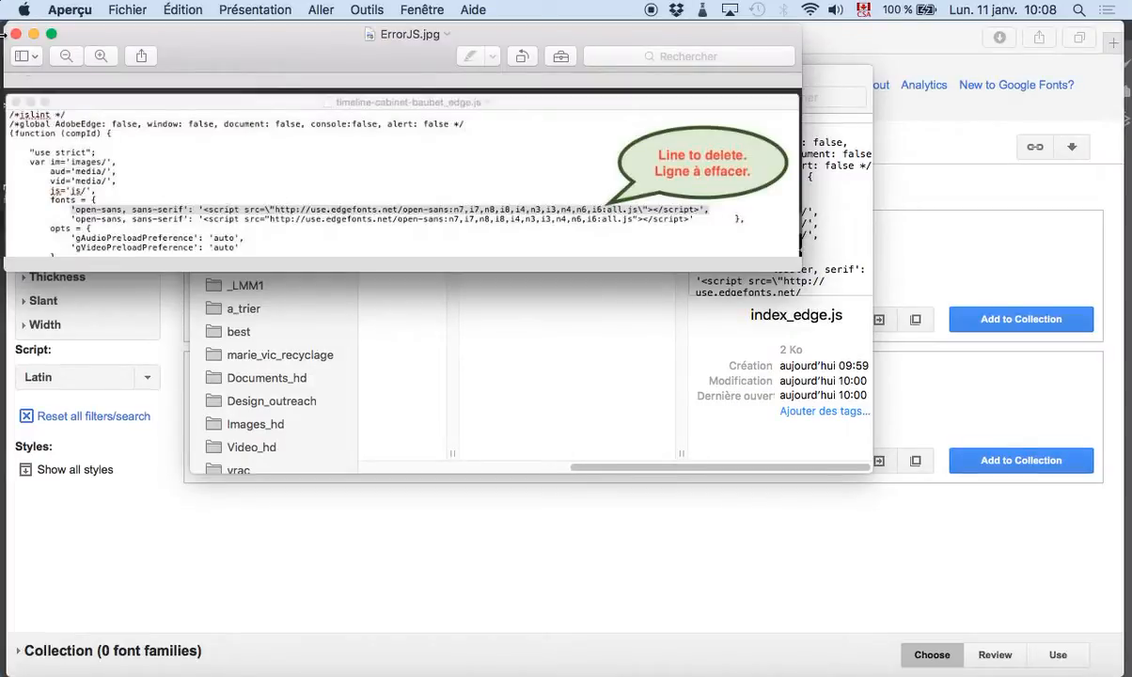
pyautogui.click(33, 34)
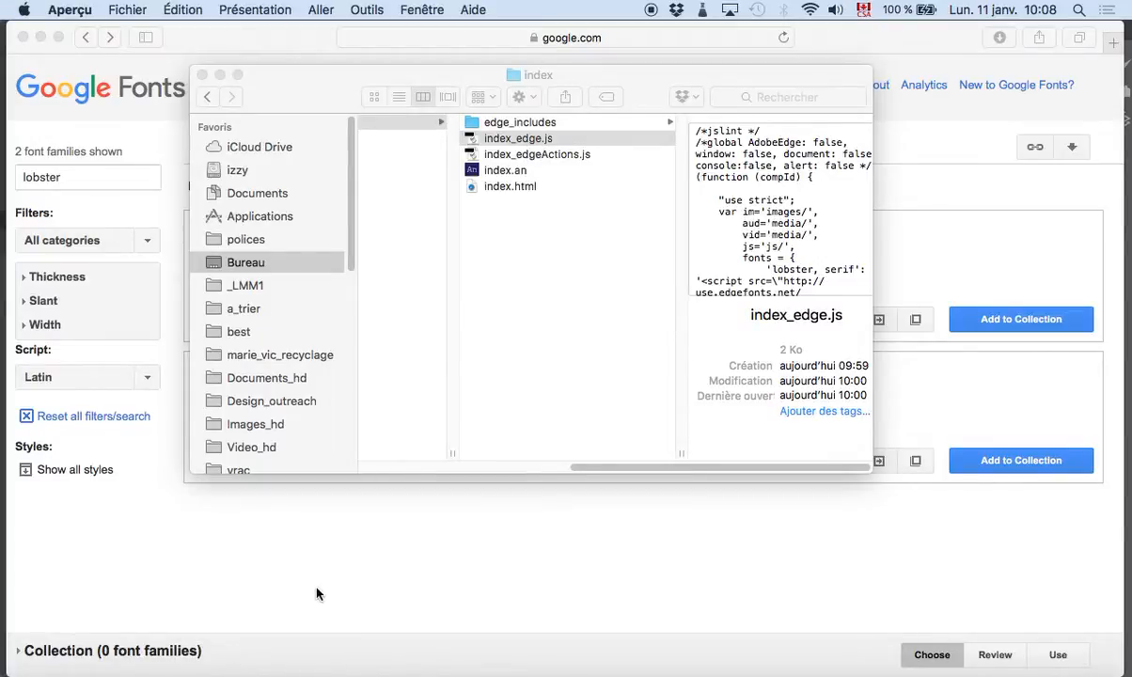
pyautogui.press('super+q')
# Switch to Adobe Edge Animate CC 2015 and create a new composition.
pyautogui.press('super+Tab')
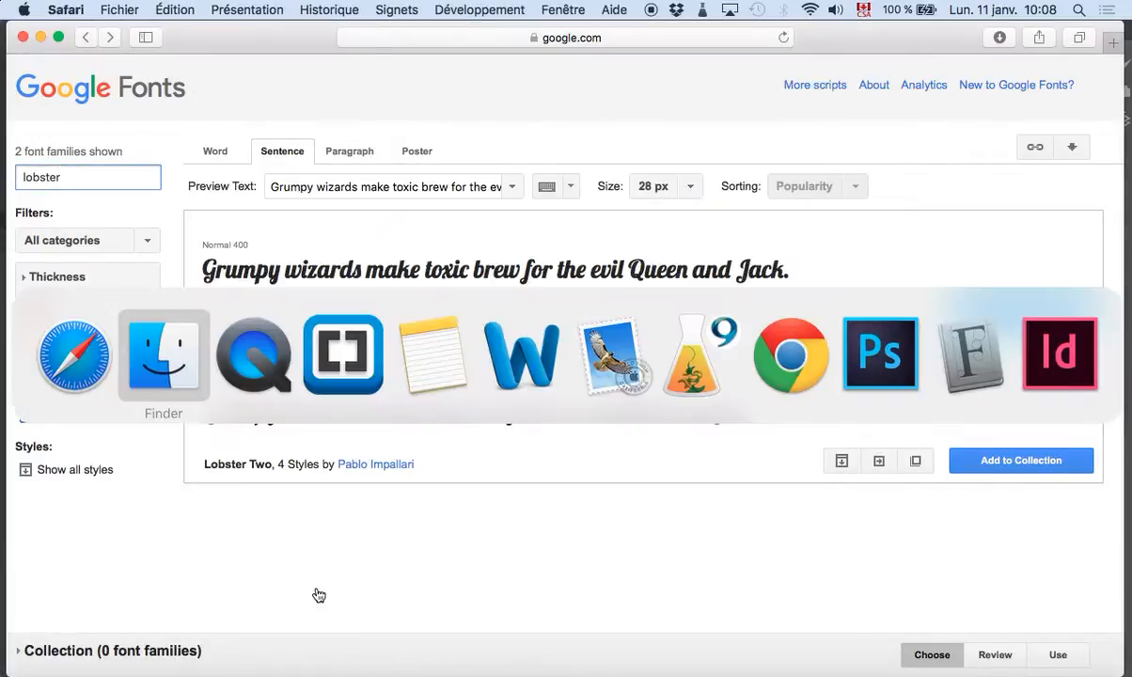
pyautogui.press('super+Tab')
pyautogui.press('super+Tab')
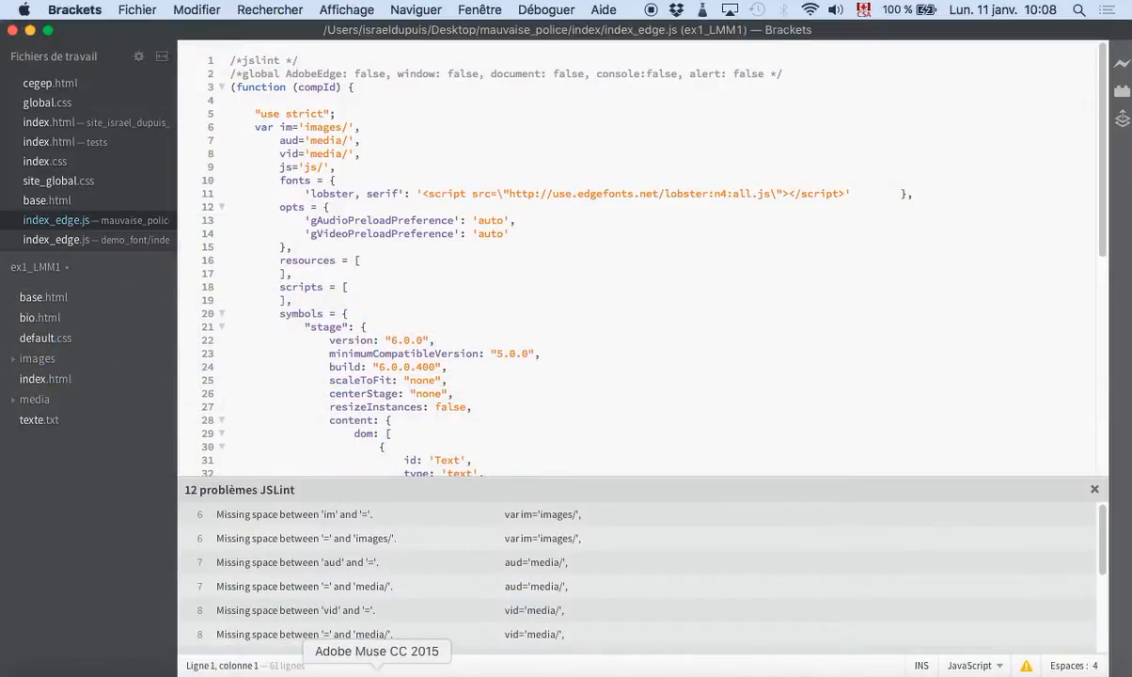
pyautogui.click(303, 673)
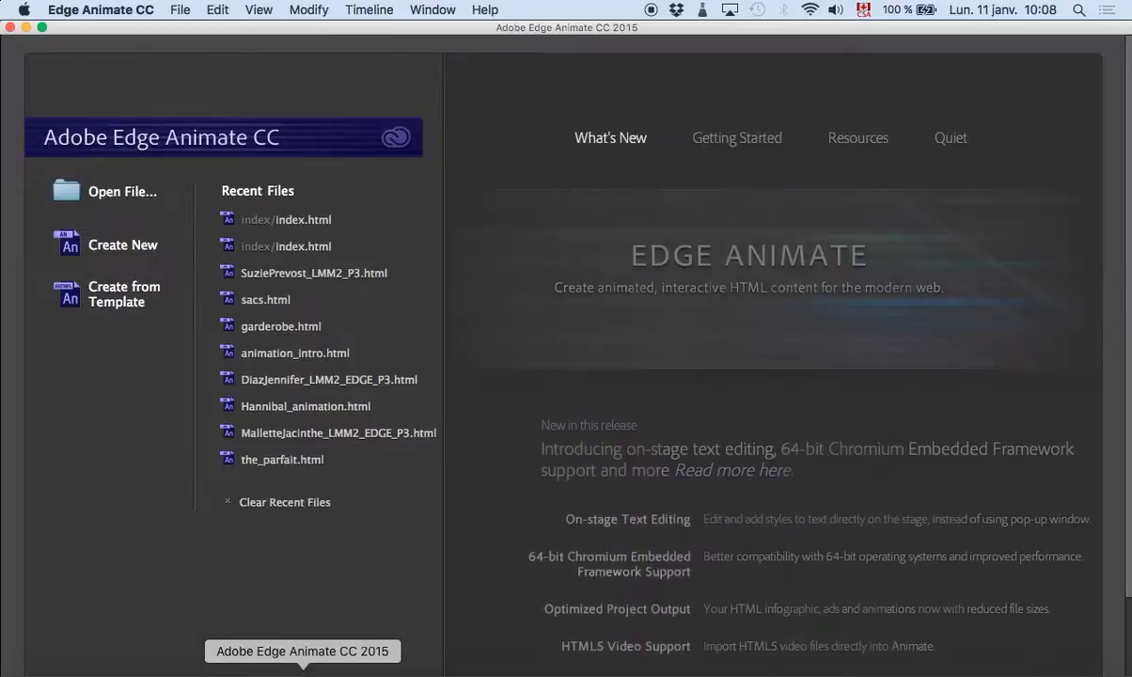
pyautogui.click(151, 247)
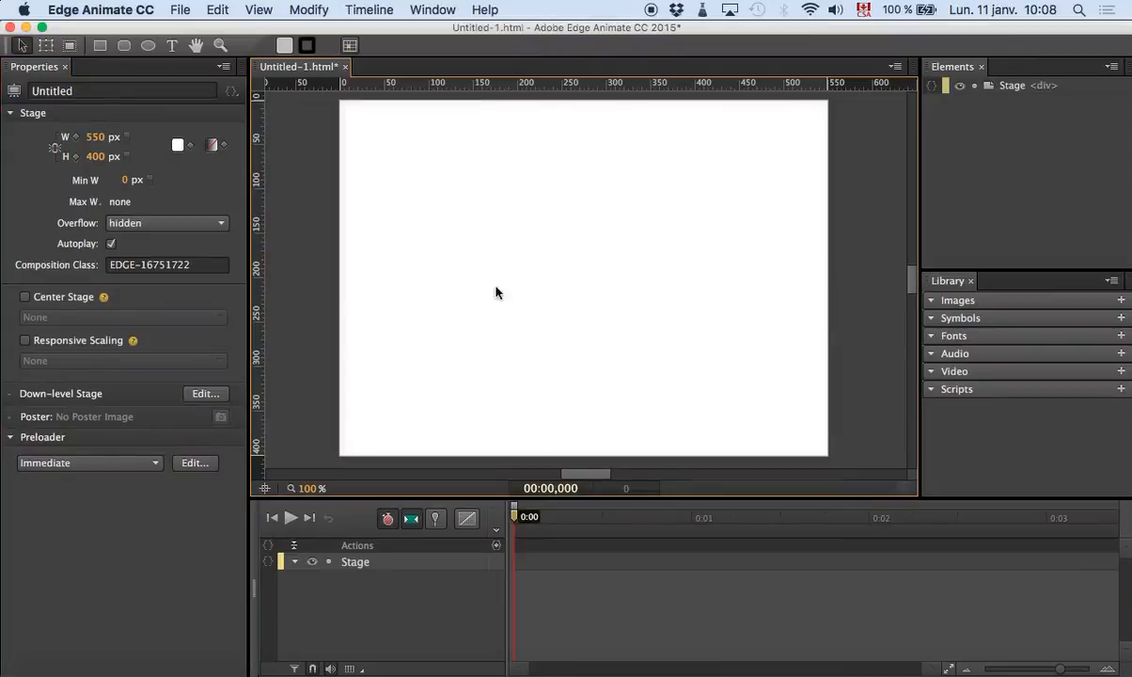
# Save the composition as index.html in a new folder named bug on the desktop (Bureau).
pyautogui.click(101, 9)
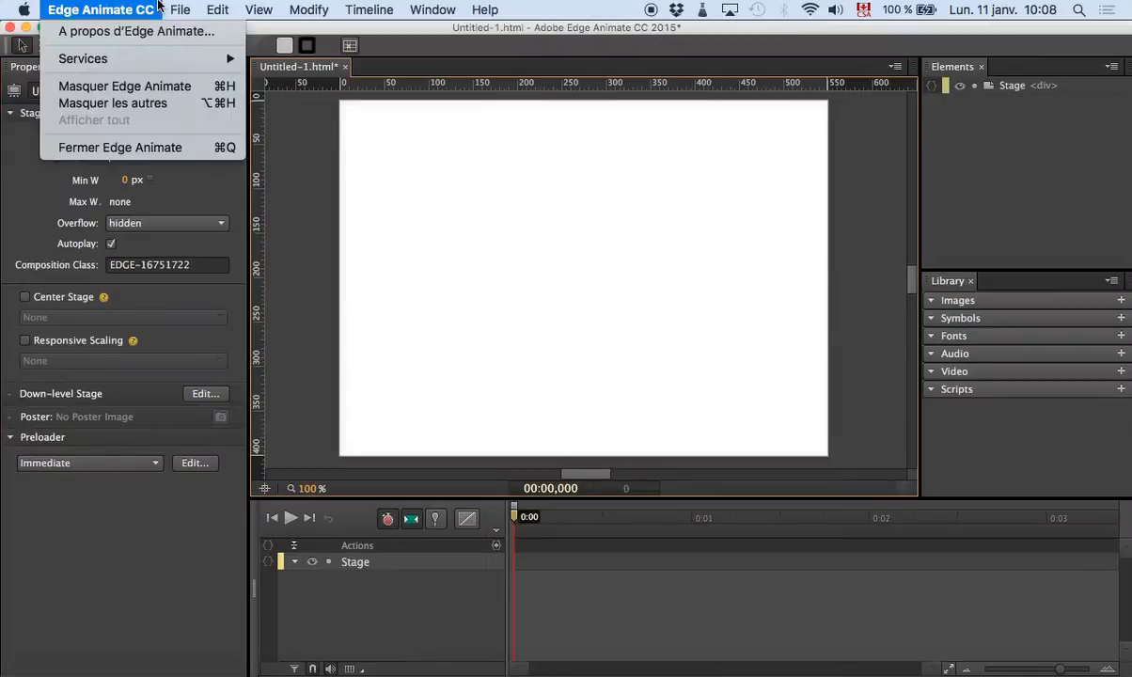
pyautogui.moveTo(180, 10)
pyautogui.click(224, 143)
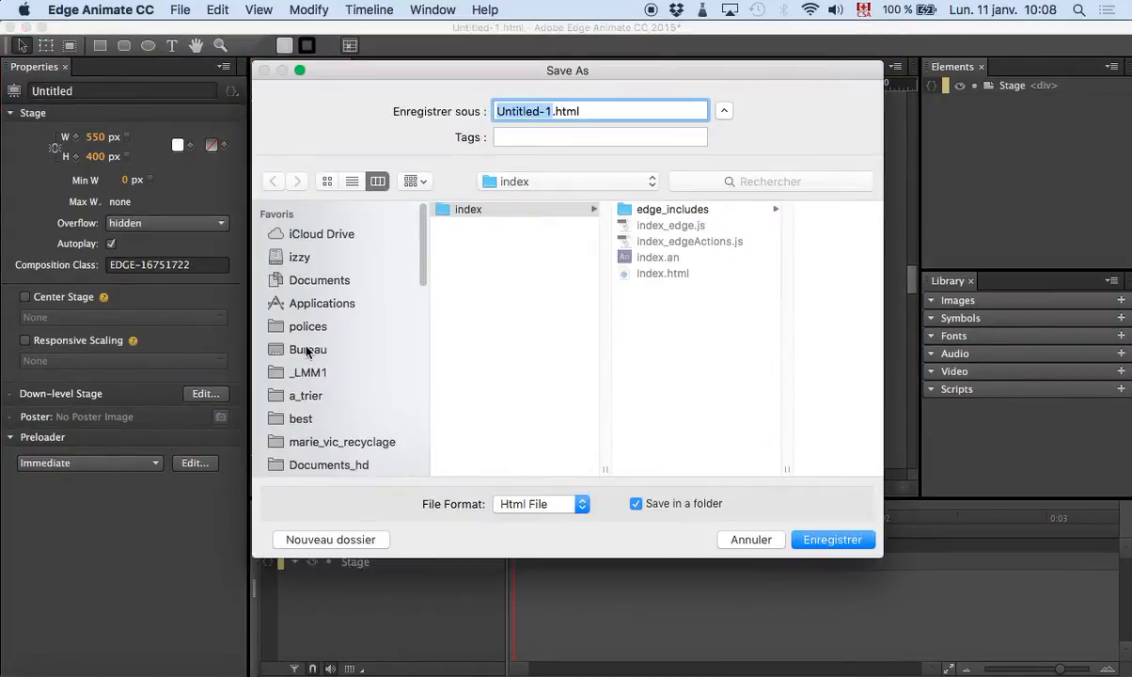
pyautogui.click(307, 349)
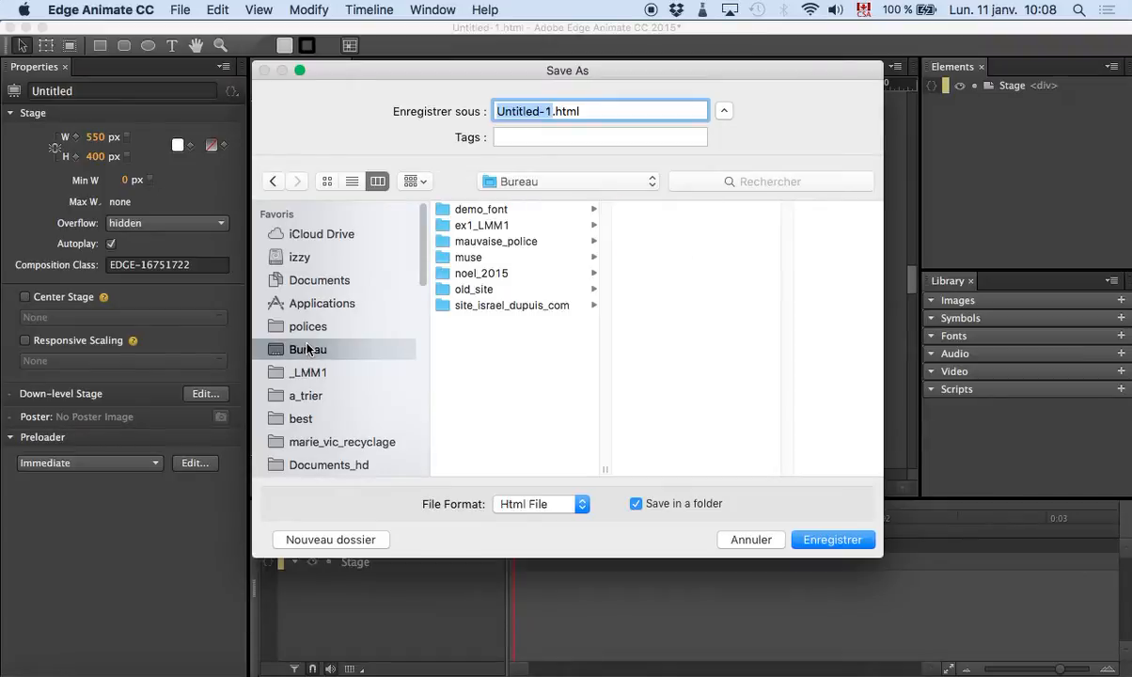
pyautogui.click(339, 540)
pyautogui.write('bug')
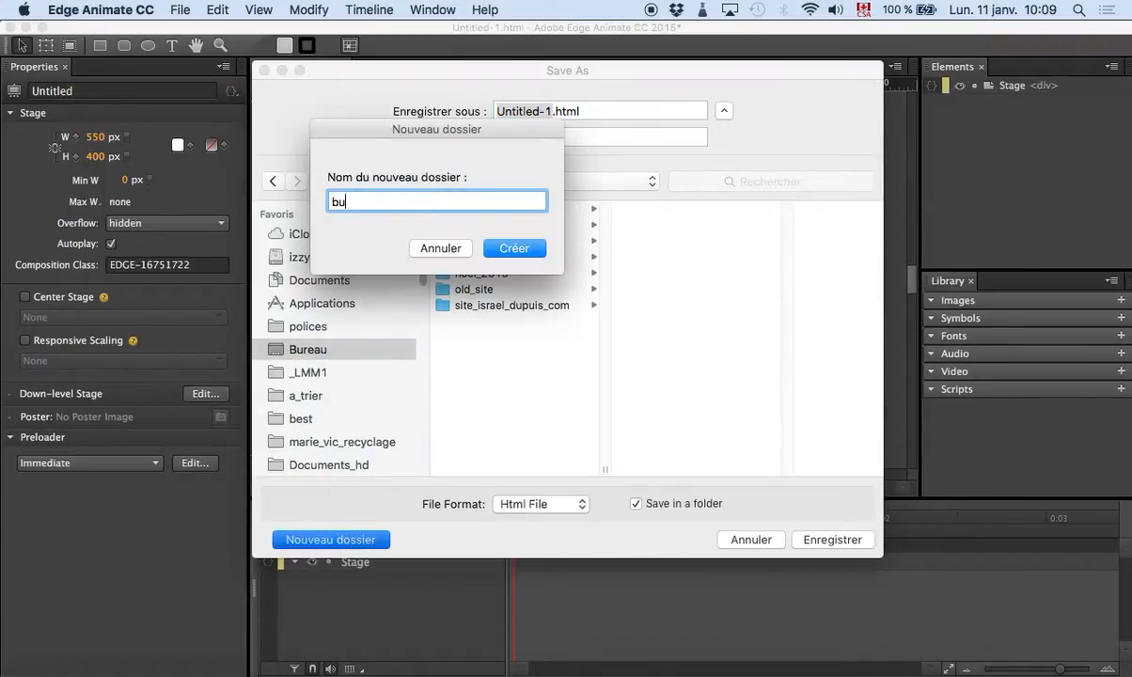
pyautogui.press('Return')
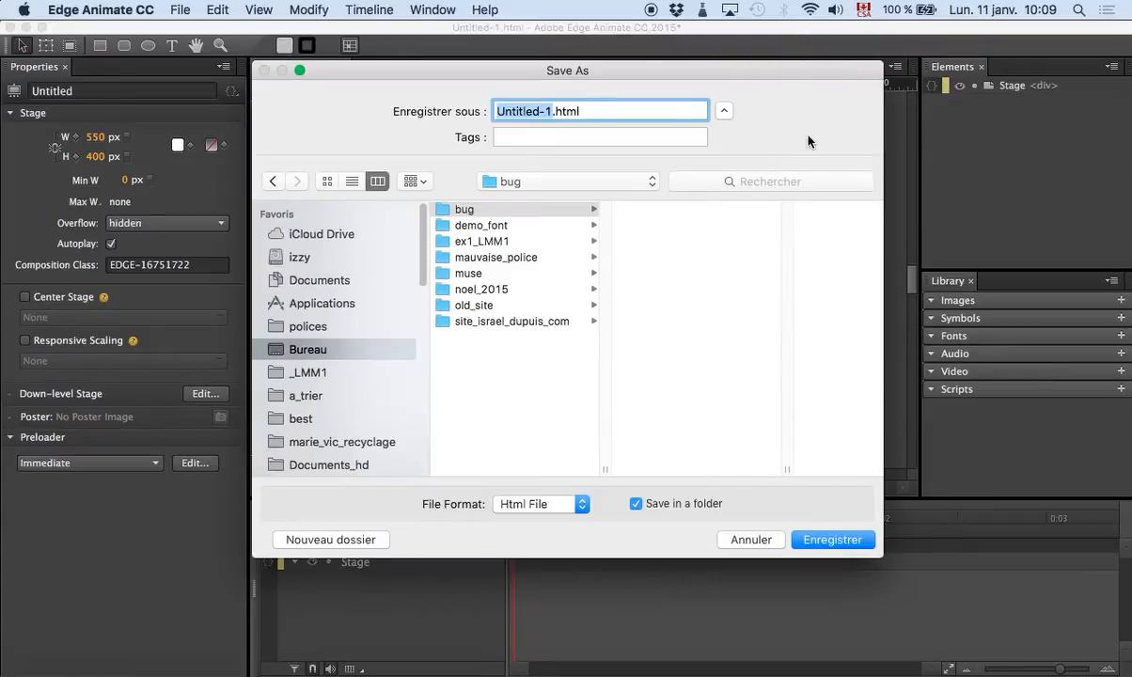
pyautogui.write('index')
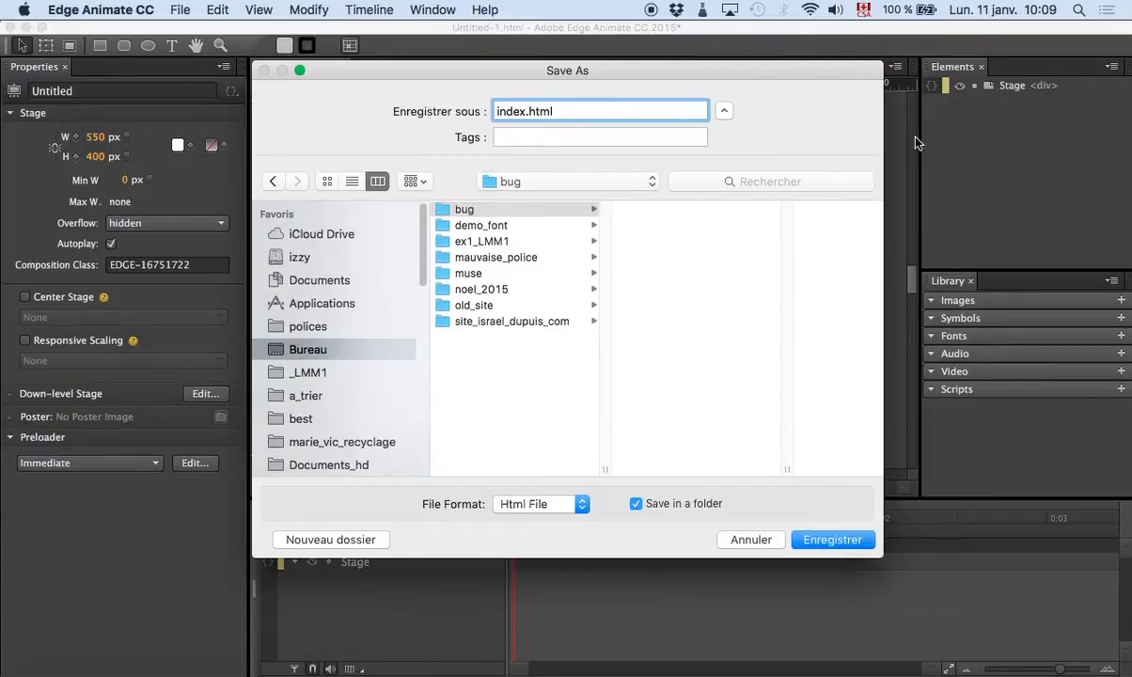
pyautogui.click(833, 540)
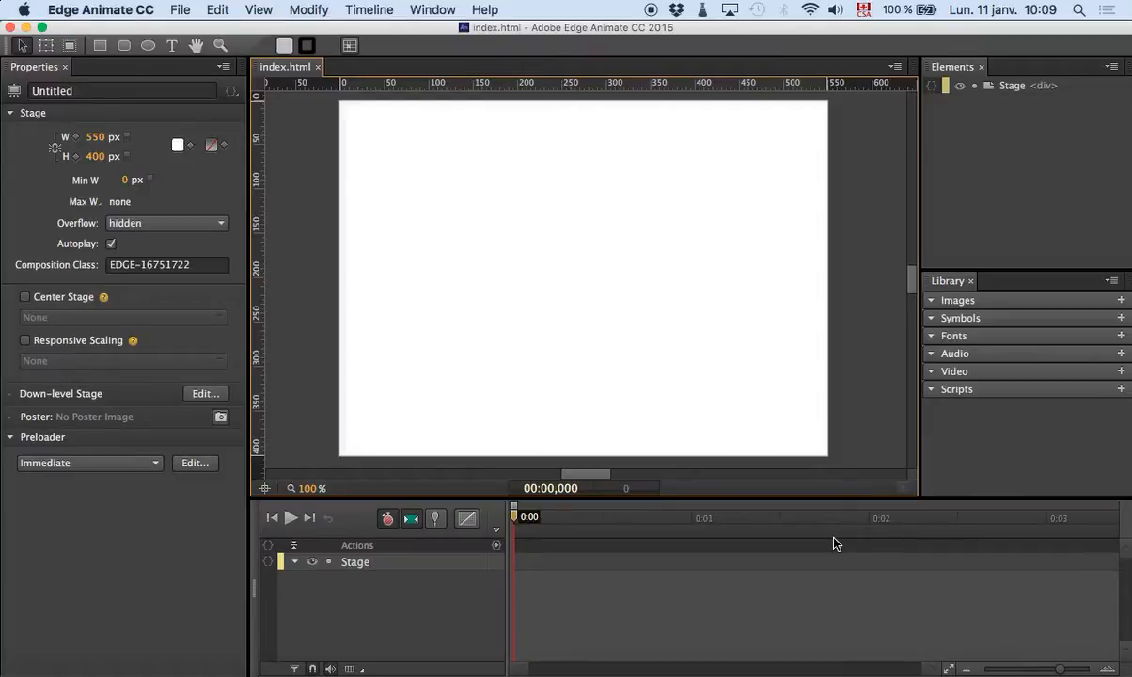
# Add a text box about 486 by 235 px in the middle of the stage reading "Allo le monde!".
pyautogui.click(172, 45)
pyautogui.moveTo(374, 171); pyautogui.dragTo(807, 380)
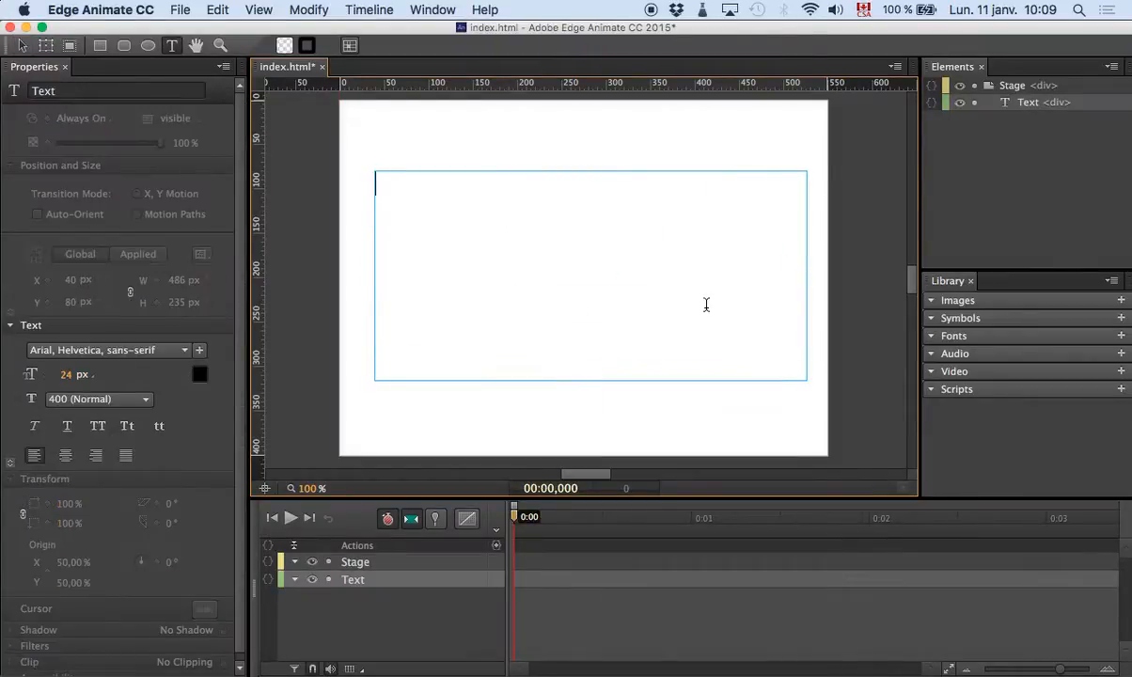
pyautogui.write('Allo le monde')
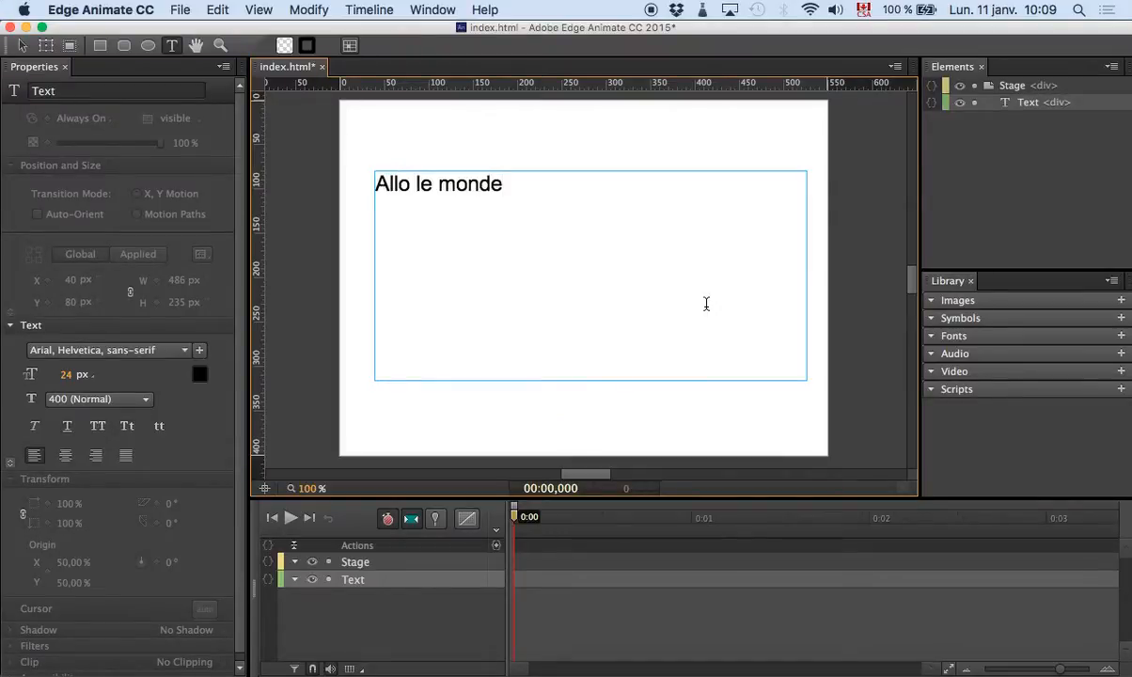
pyautogui.write('!')
# Set the whole text to a font size of 83 px and centre it.
pyautogui.press('super+a')
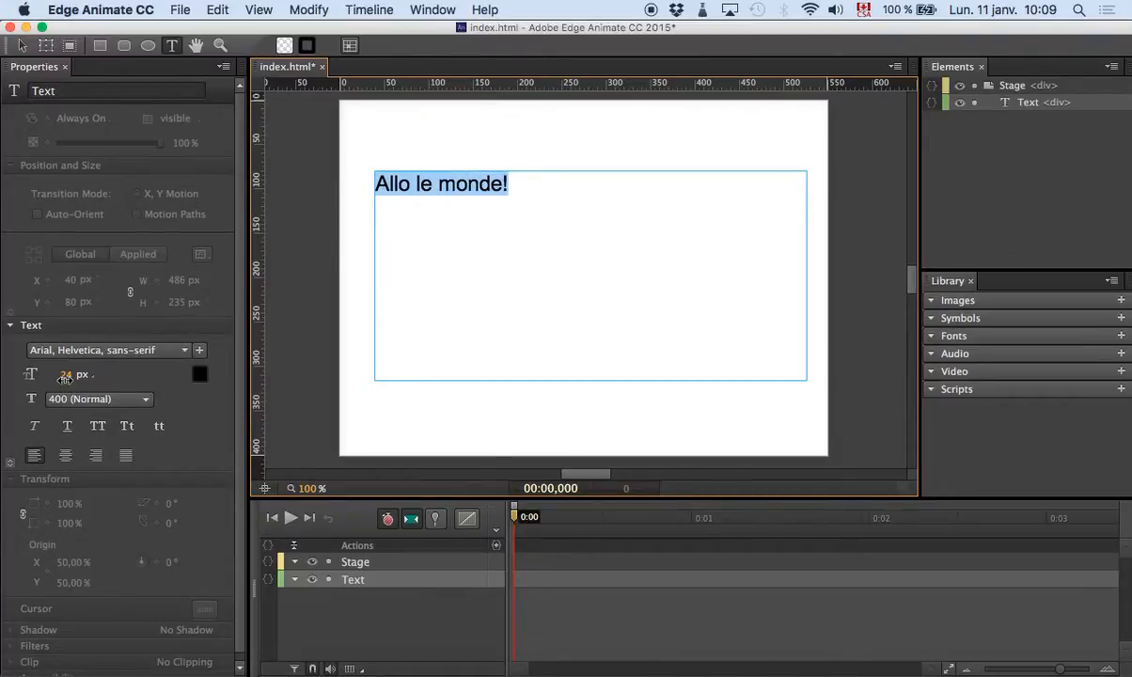
pyautogui.moveTo(65, 376); pyautogui.dragTo(120, 374)
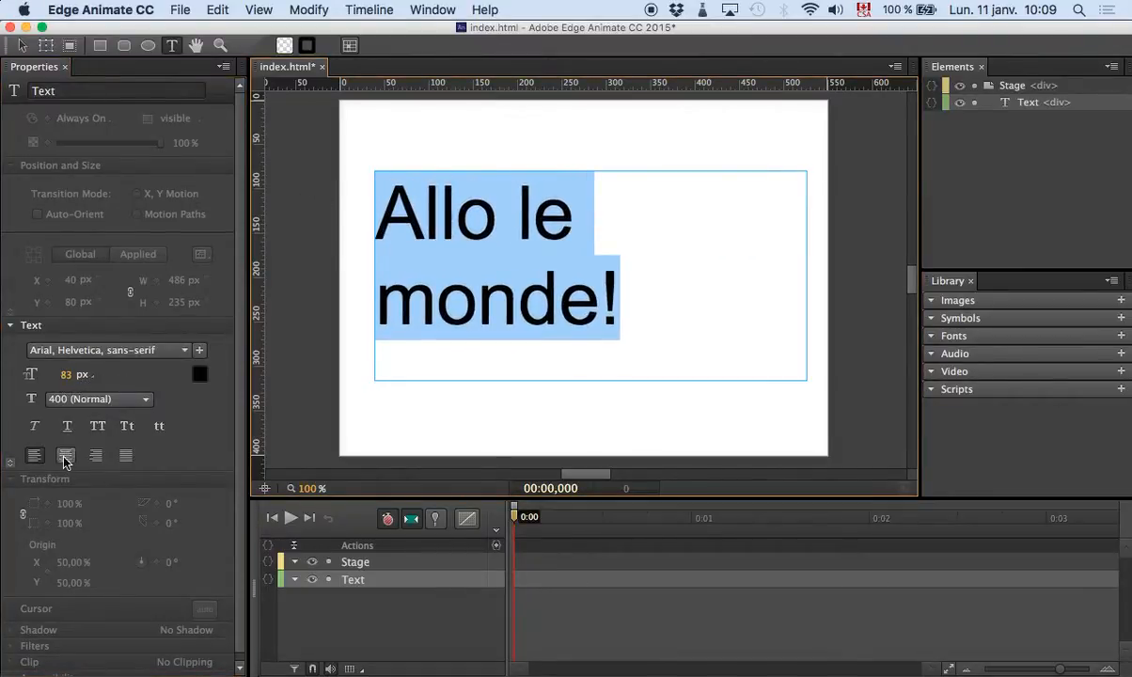
pyautogui.click(64, 457)
# Start adding a custom font for the selected text, ready to define its fallback list and embed code.
pyautogui.click(183, 351)
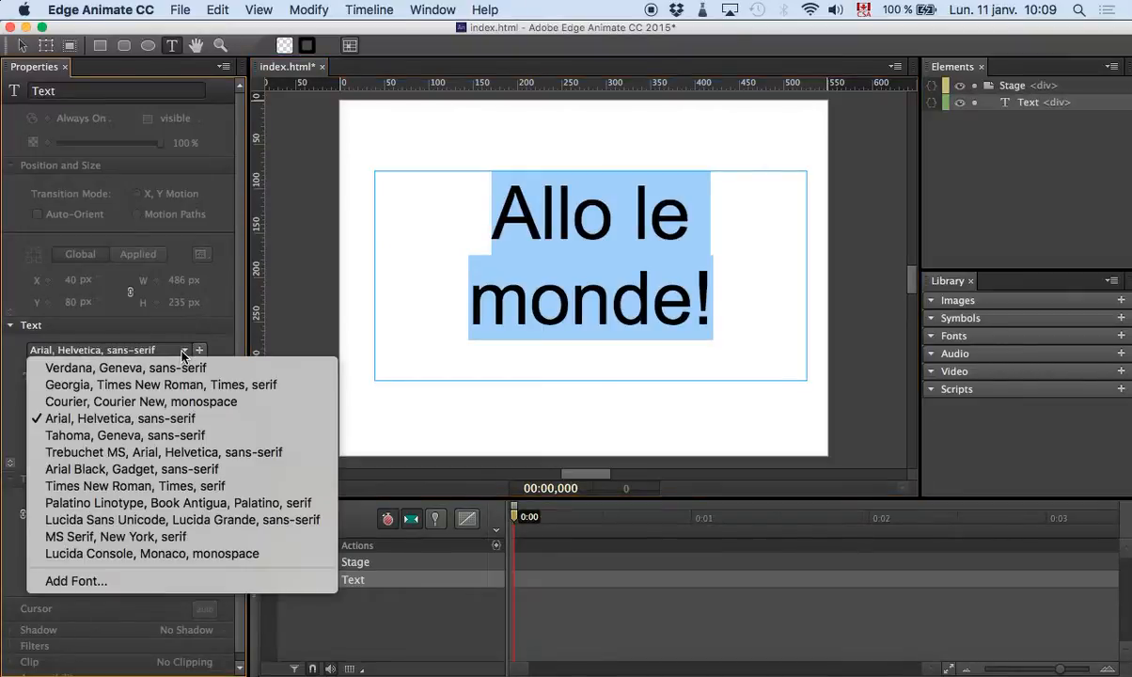
pyautogui.click(193, 583)
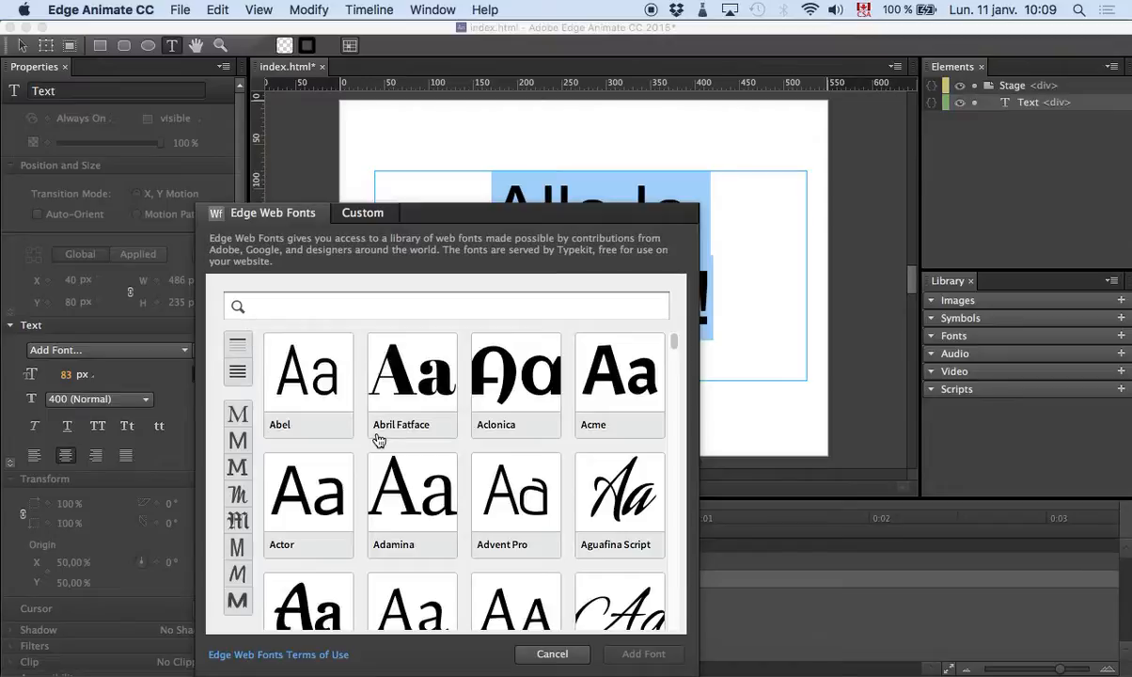
pyautogui.click(362, 212)
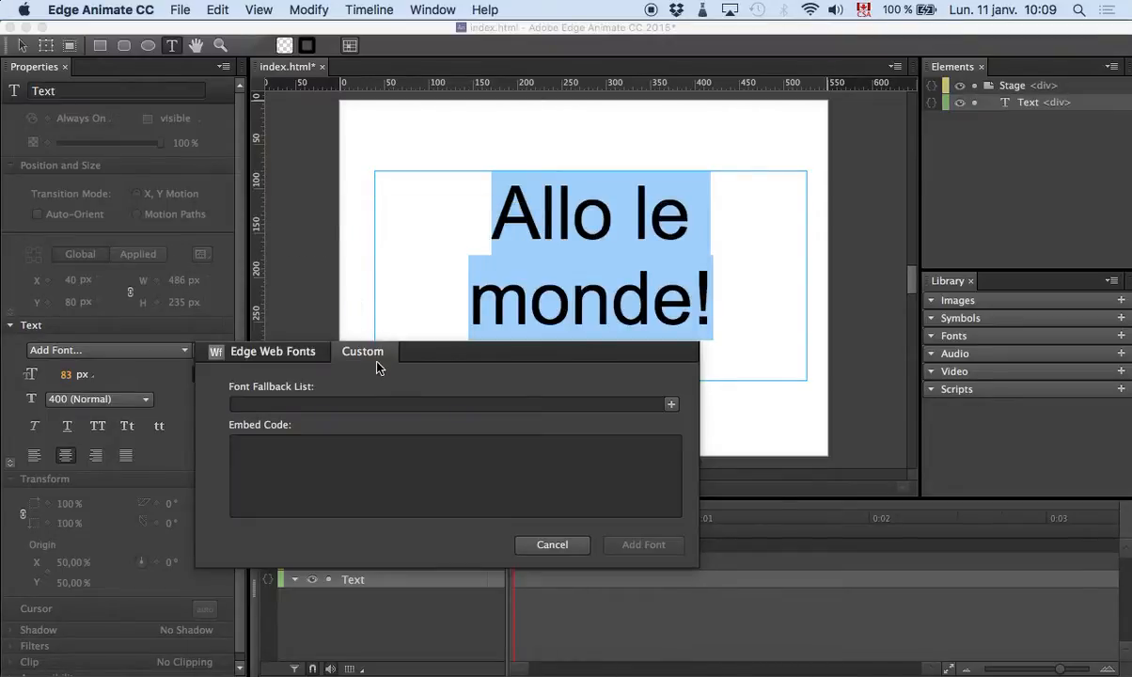
pyautogui.click(366, 404)
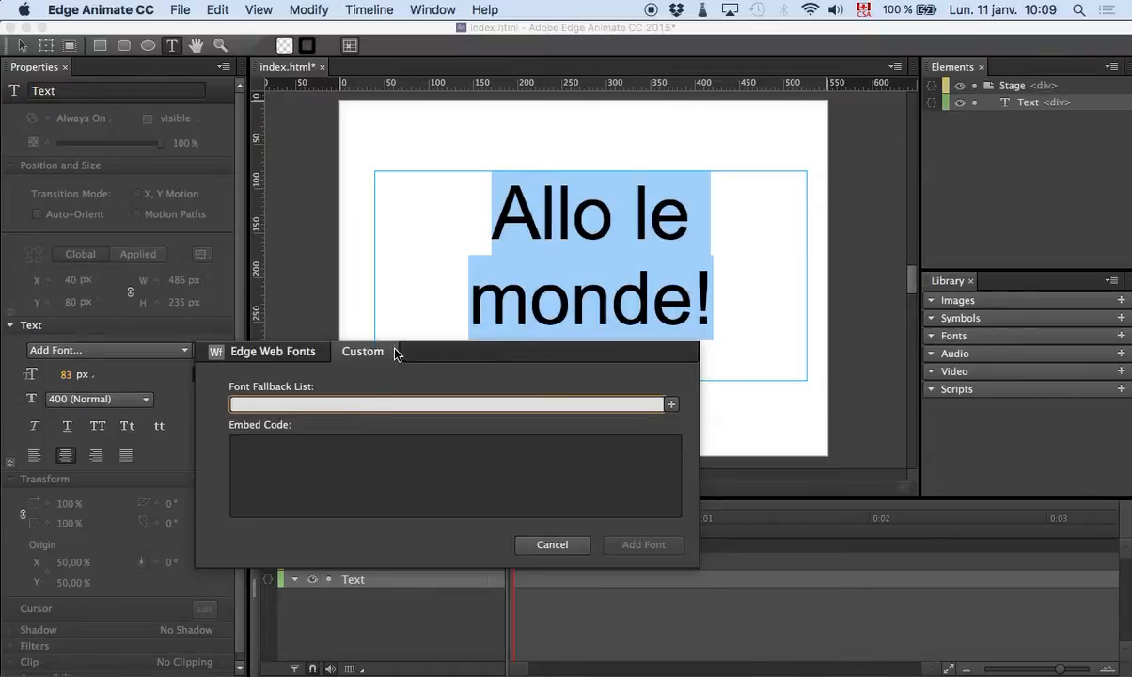
# Switch to Google Fonts in Safari, open the quick-use page for Lobster and copy its standard link code.
pyautogui.press('super+Tab')
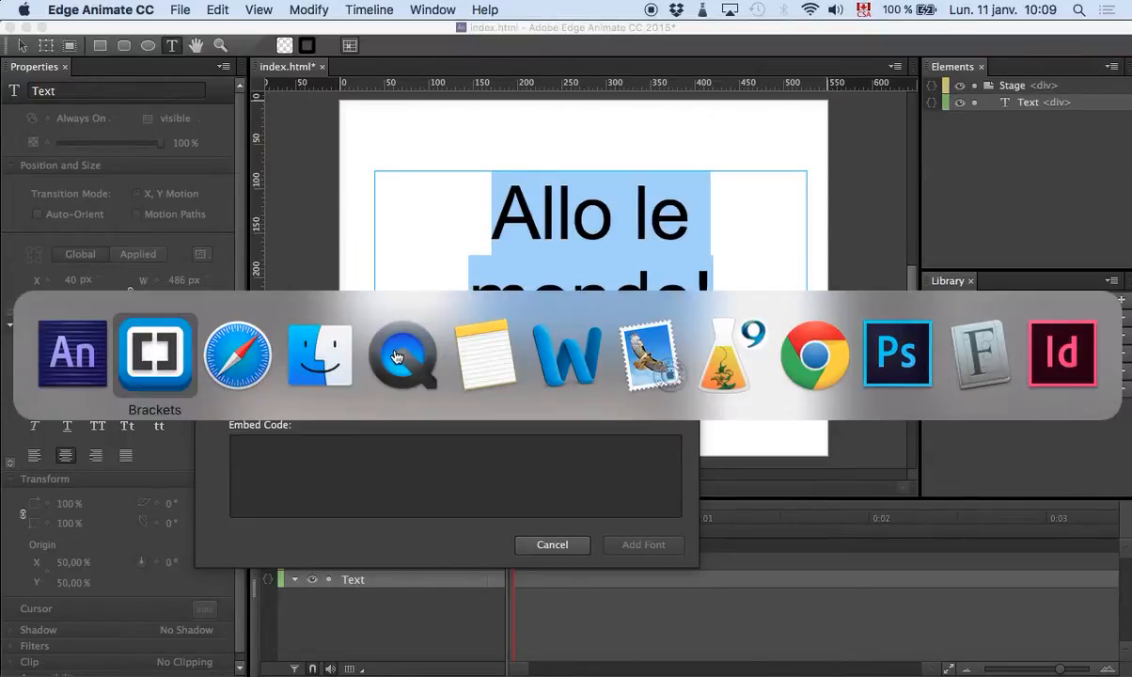
pyautogui.press('super+Tab')
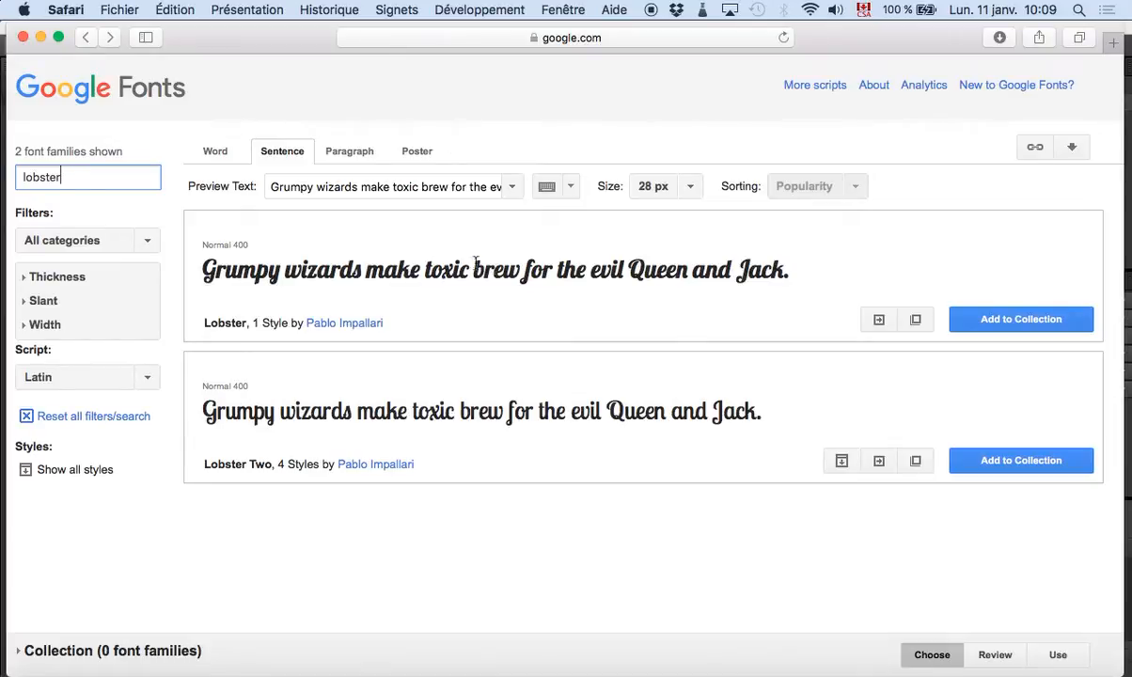
pyautogui.click(878, 320)
pyautogui.scroll(-15, 413, 414)
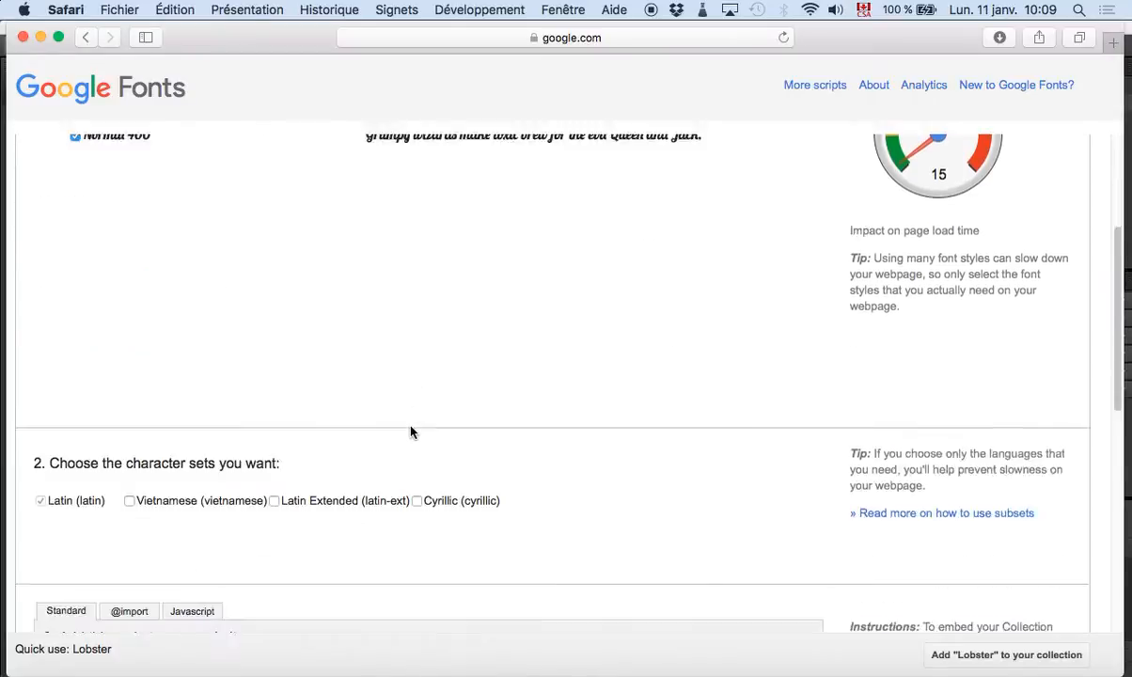
pyautogui.scroll(4, 400, 415)
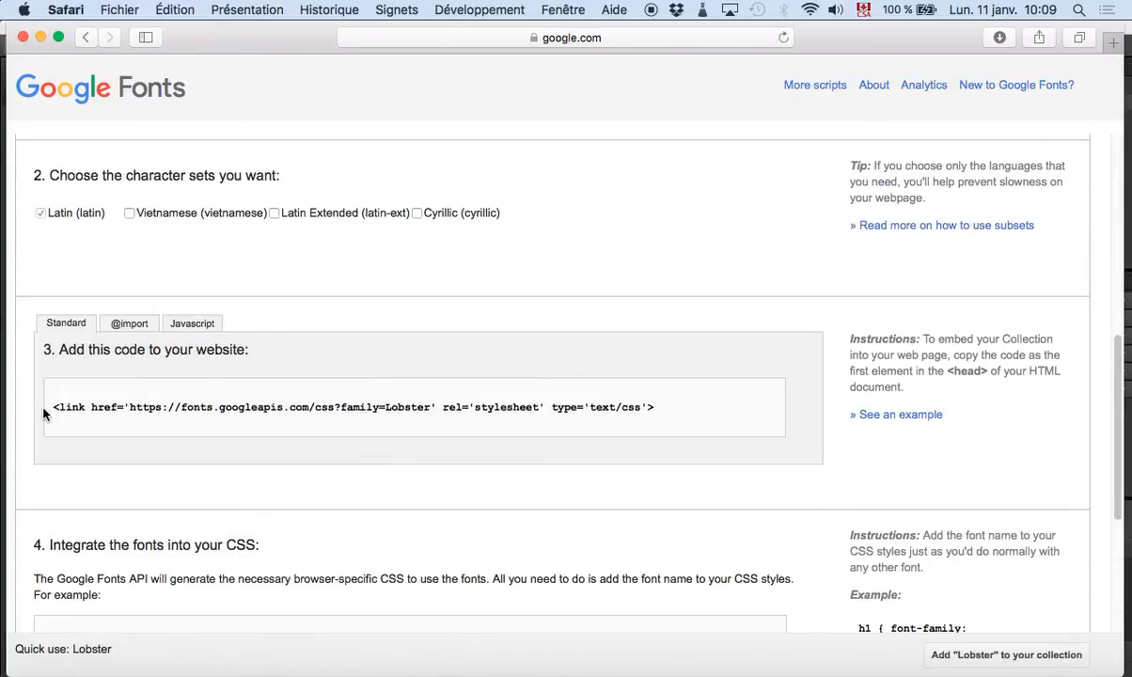
pyautogui.moveTo(52, 407); pyautogui.dragTo(656, 406)
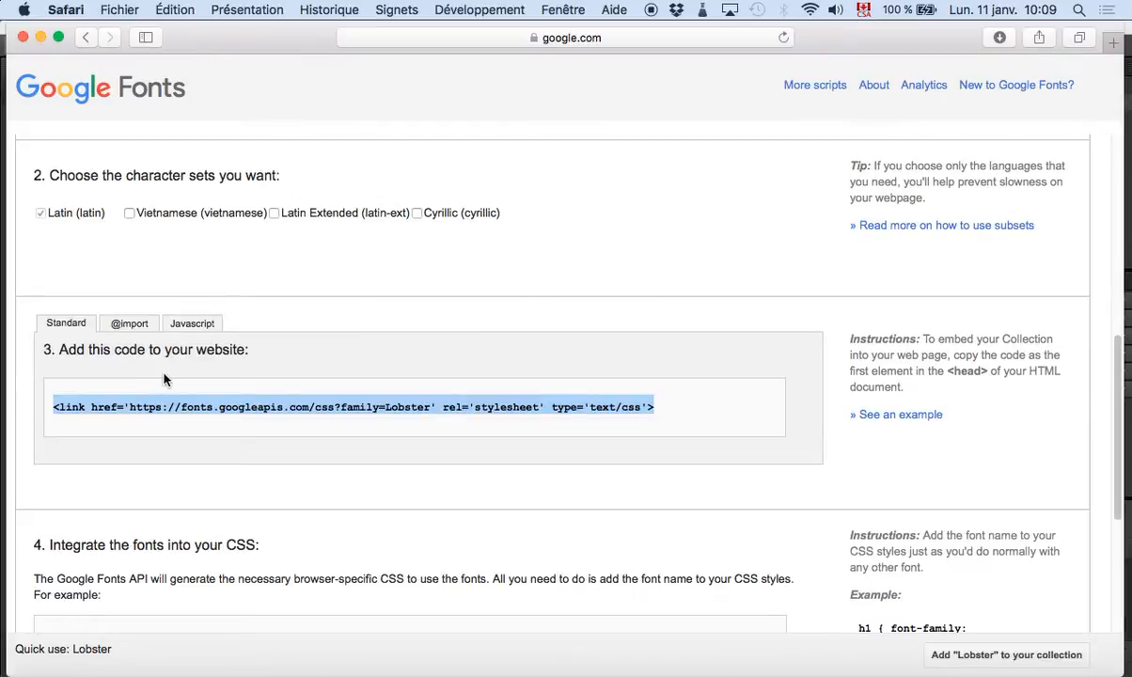
pyautogui.press('super+c')
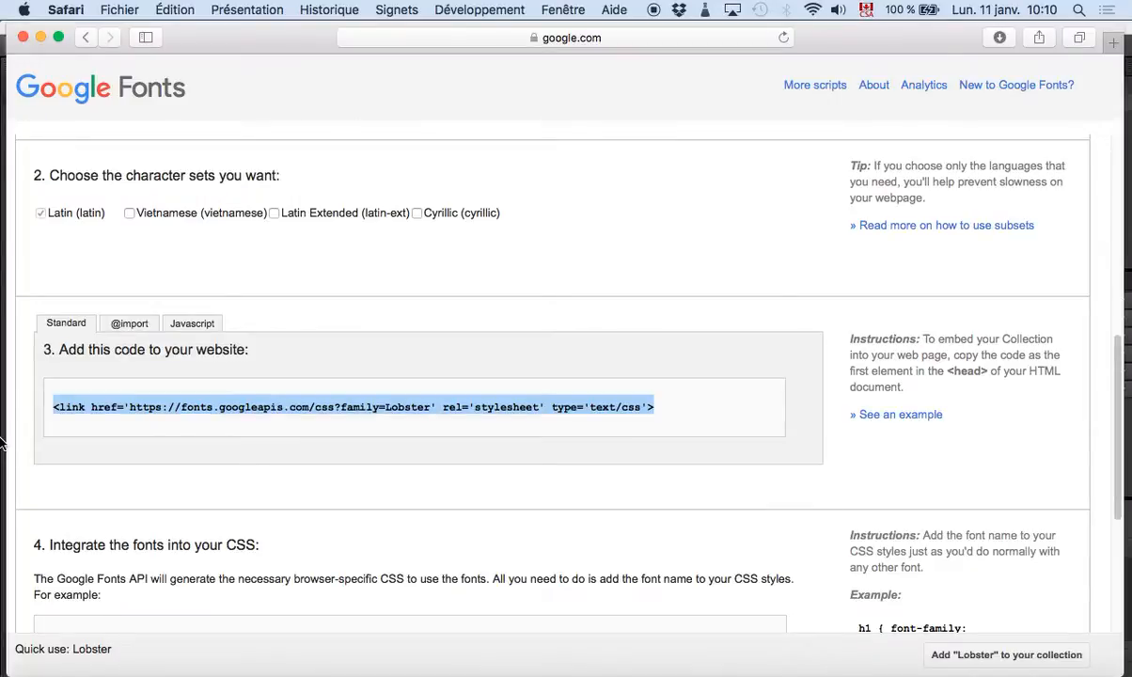
# Return to Edge Animate and paste the Lobster stylesheet link as the custom font's embed code.
pyautogui.press('super+Tab')
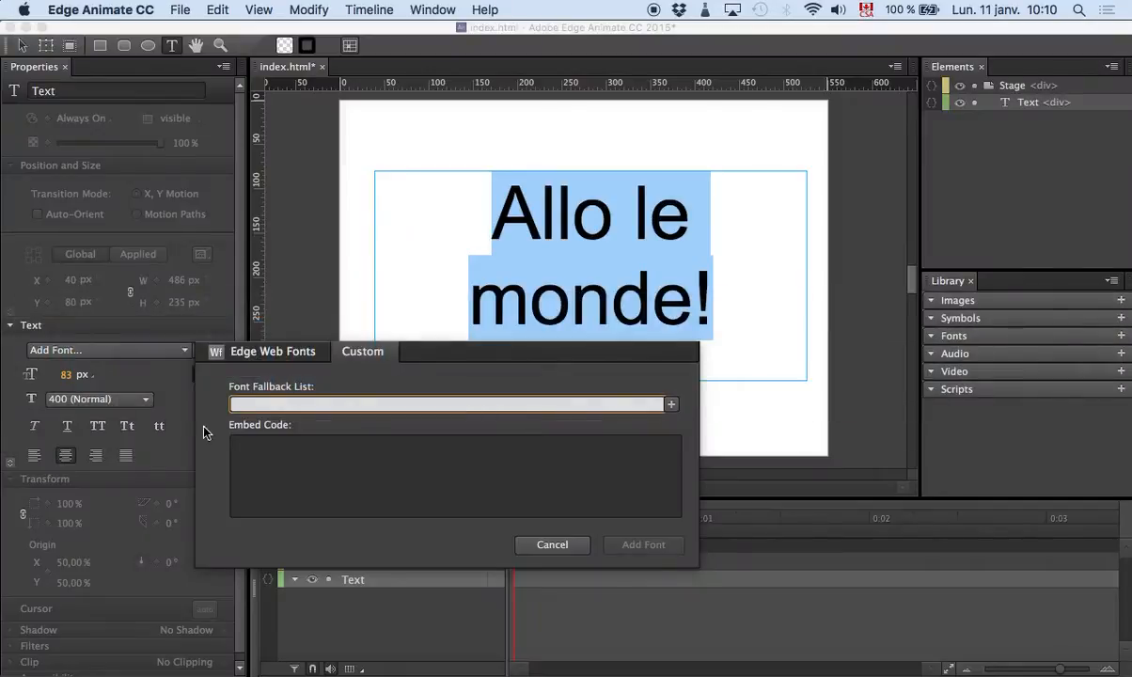
pyautogui.click(275, 456)
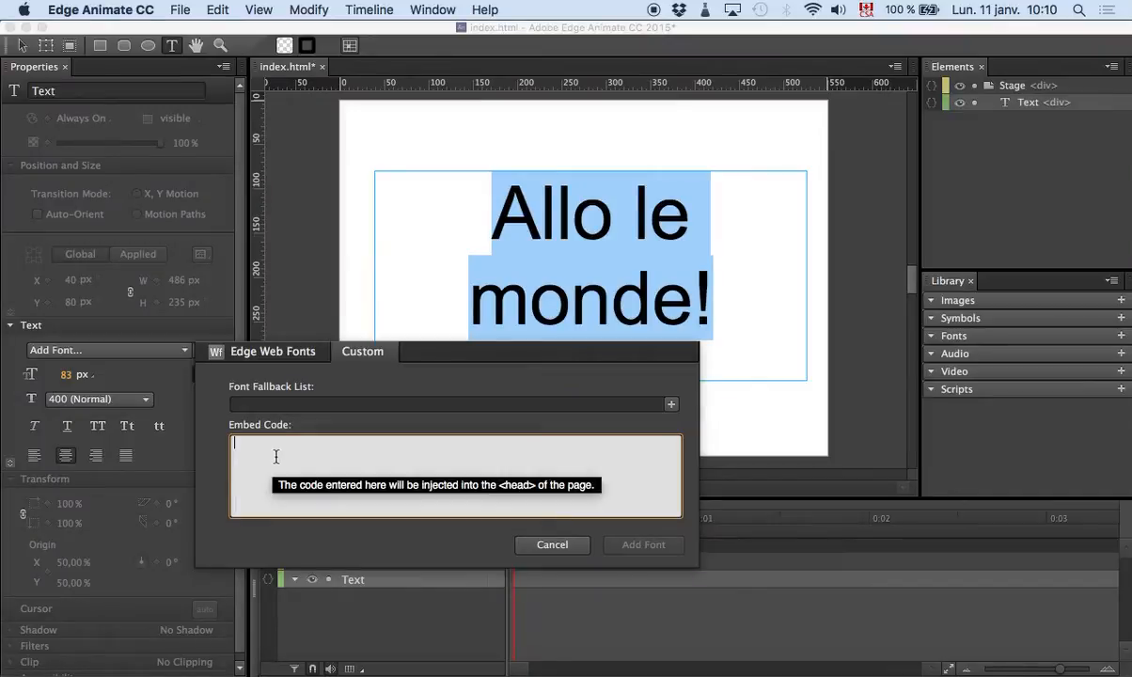
pyautogui.press('super+v')
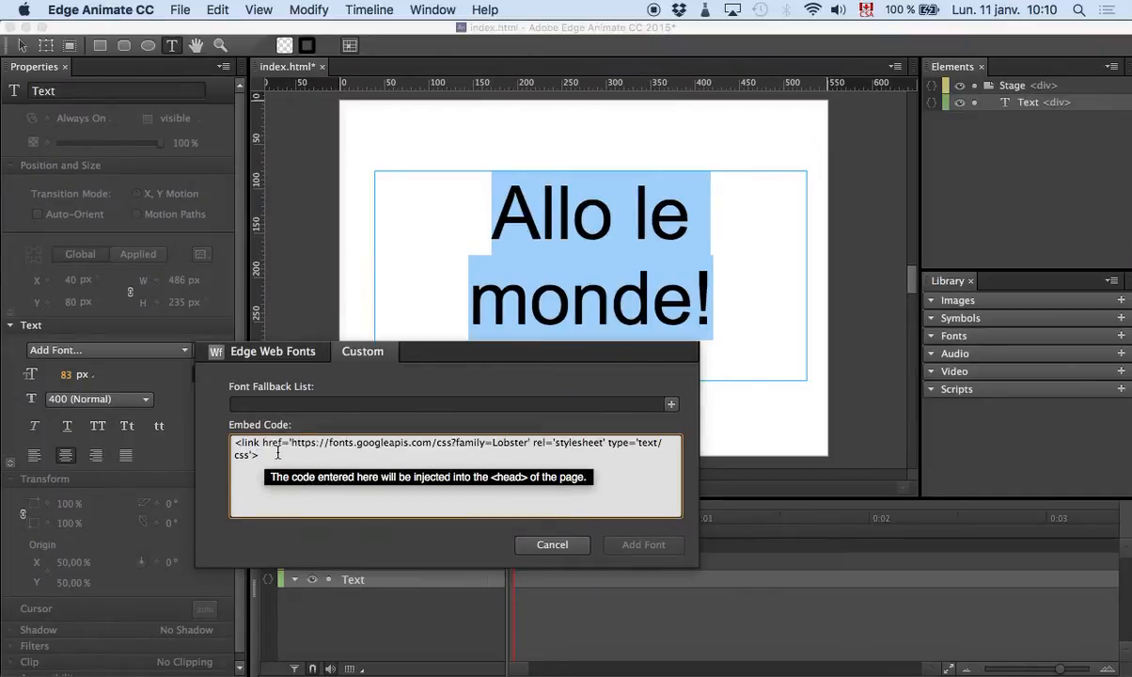
# Copy the line font-family: 'Lobster', cursive; from Google Fonts in Safari and return to Edge Animate for the font fallback list.
pyautogui.click(287, 404)
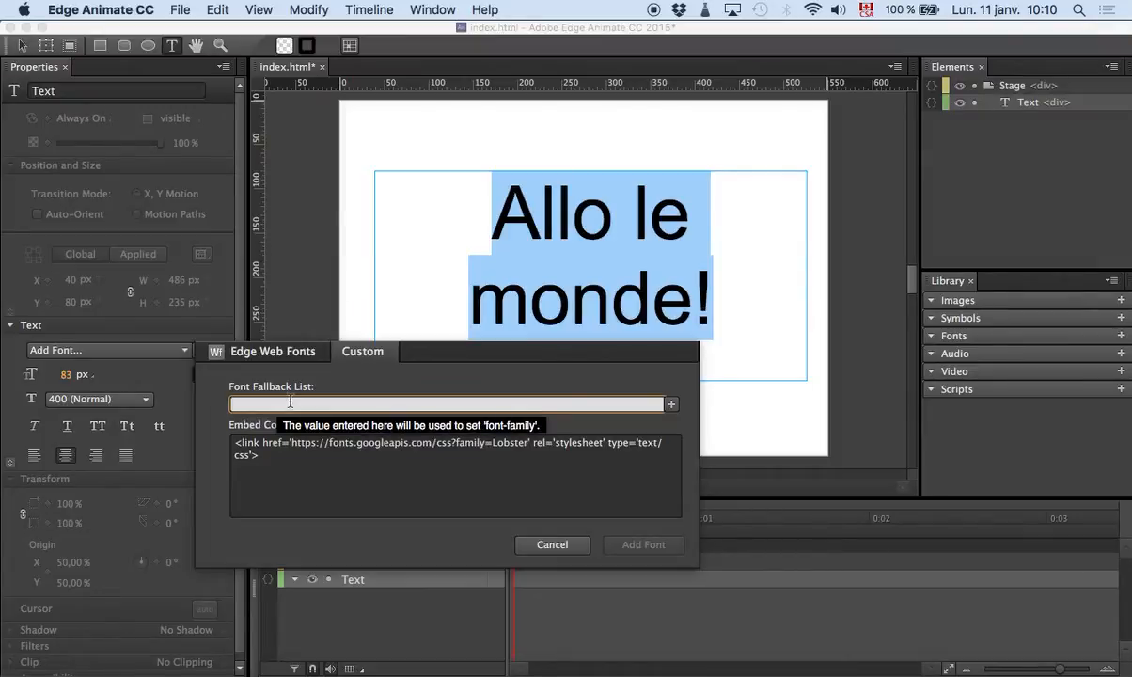
pyautogui.press('super+Tab')
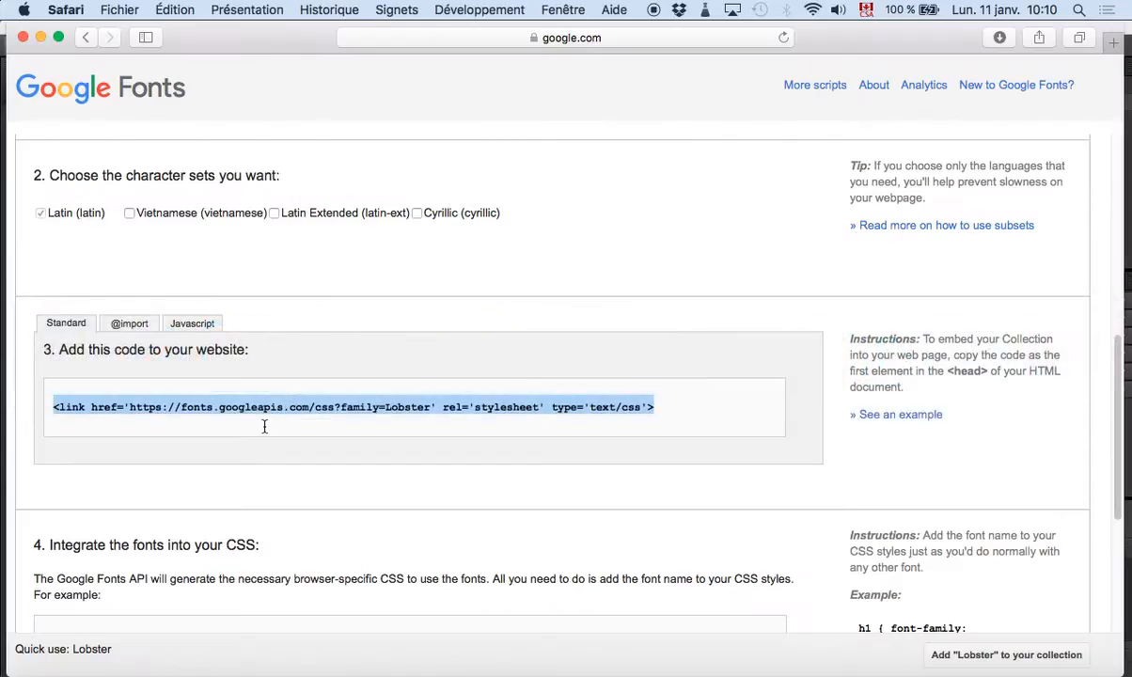
pyautogui.scroll(-6, 264, 426)
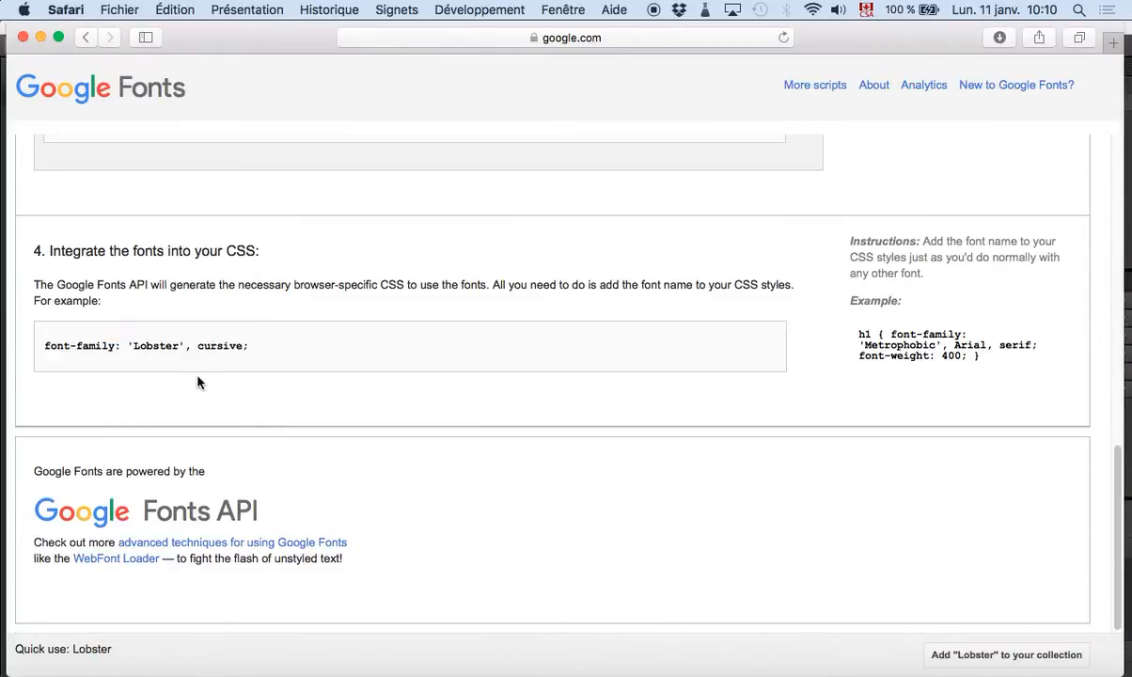
pyautogui.moveTo(178, 346); pyautogui.dragTo(135, 346)
pyautogui.tripleClick(135, 347)
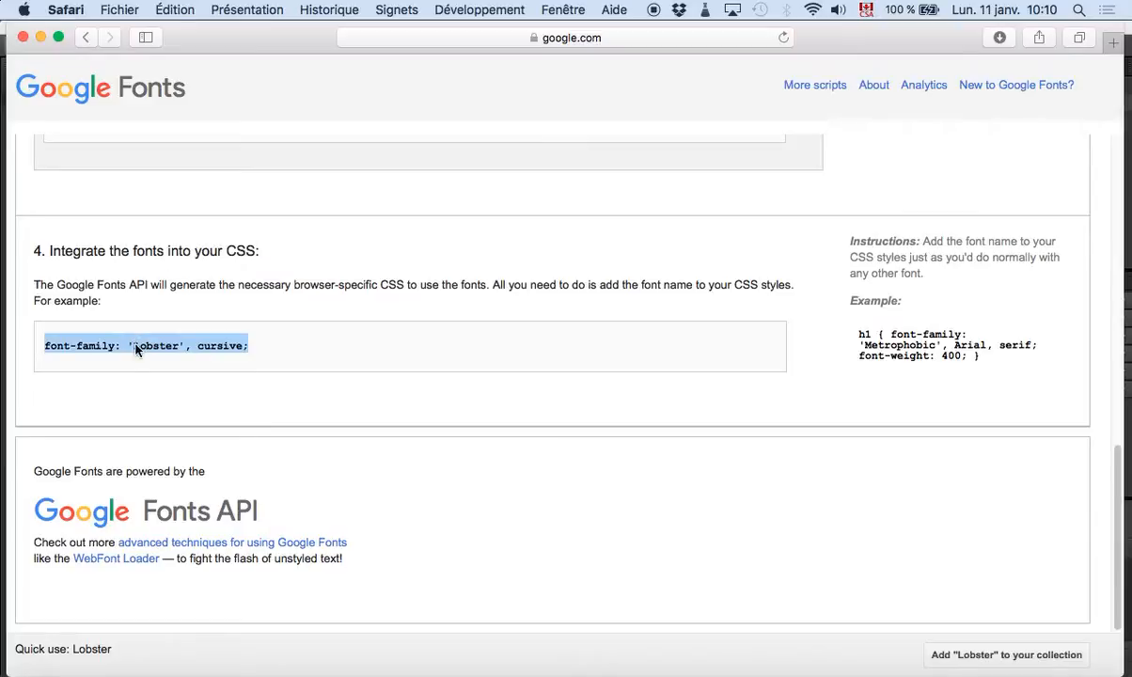
pyautogui.press('super+c')
pyautogui.press('super+Tab')
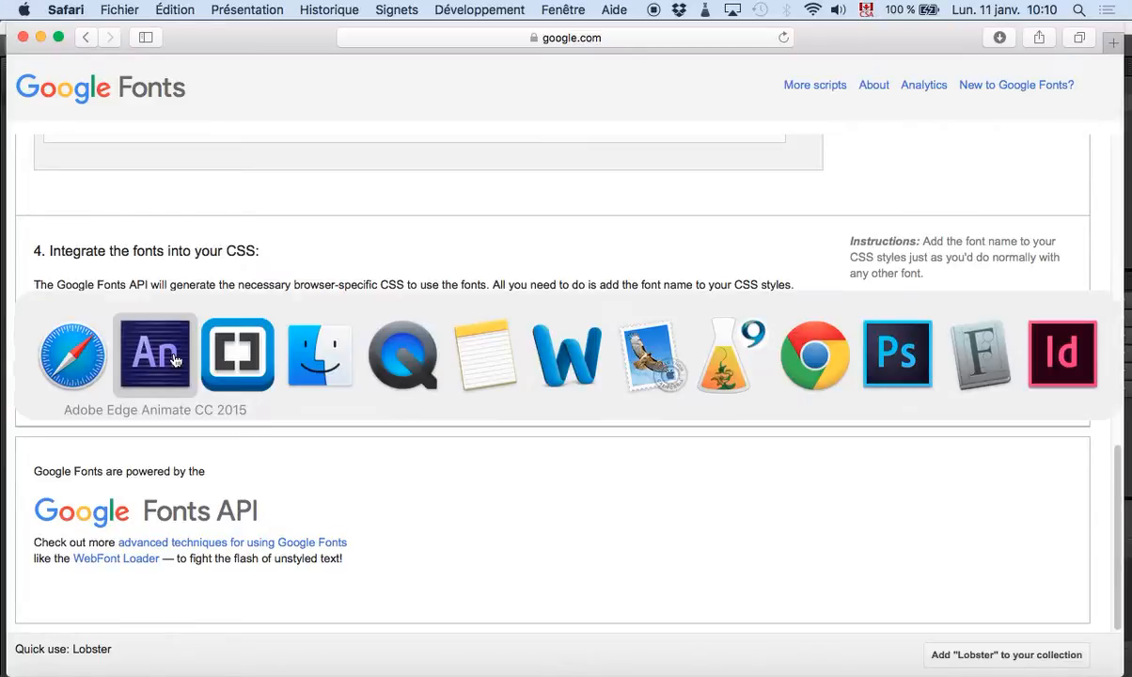
# Enter "Lobster, cursive" as the font fallback list and add the custom font to the selected text.
pyautogui.write('Lobster')
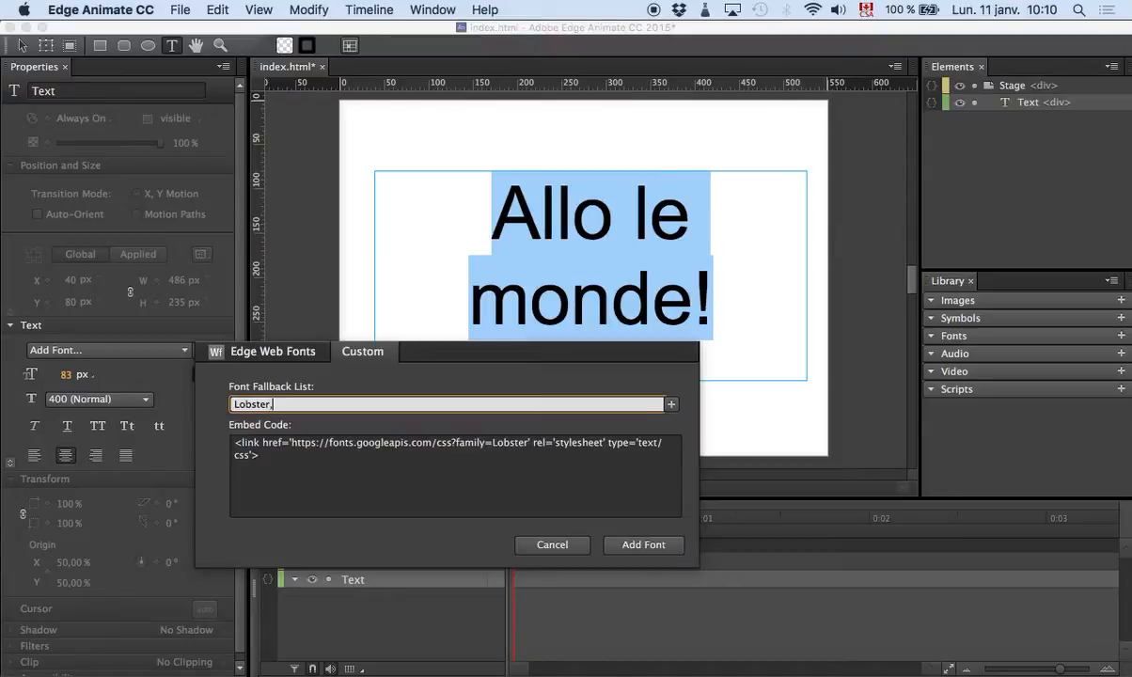
pyautogui.write(', cursive')
pyautogui.click(630, 547)
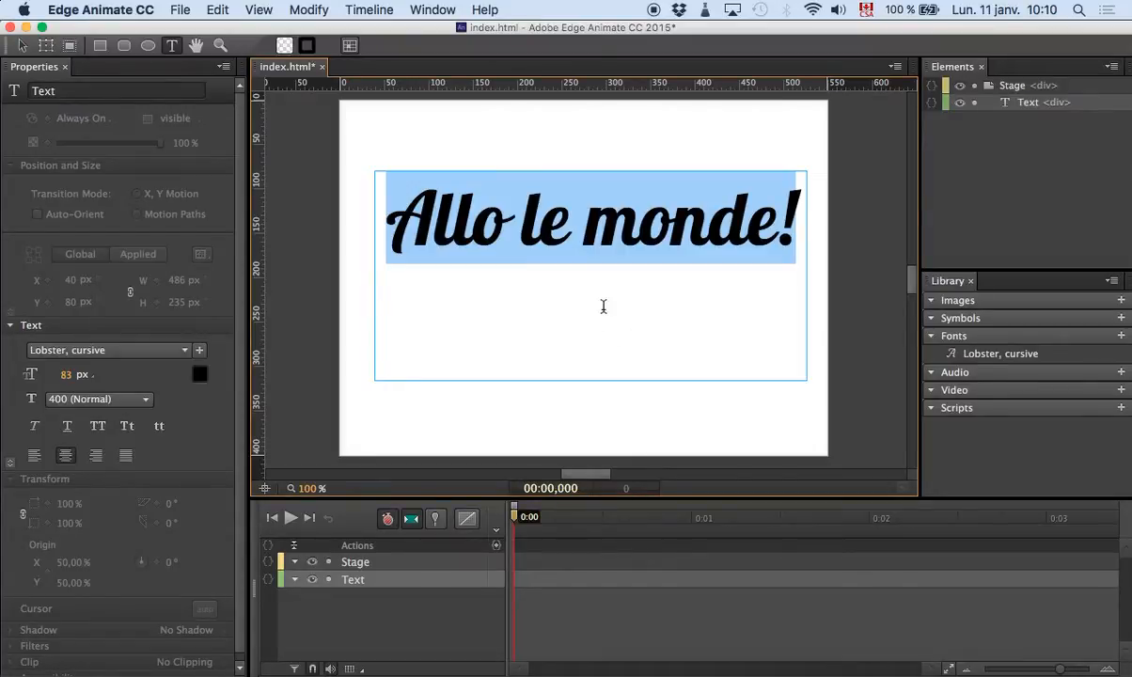
pyautogui.click(611, 273)
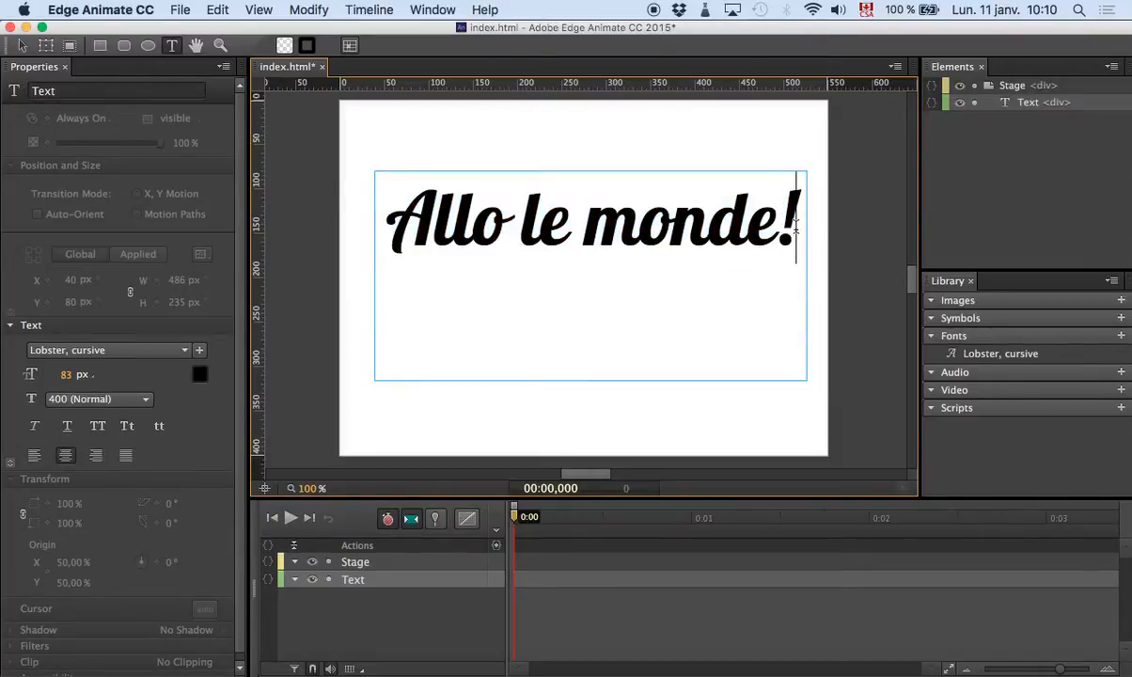
# Show the additional text spacing properties and set the letter spacing of the final "e!" in "Allo le monde!" to 5 px.
pyautogui.moveTo(795, 225); pyautogui.dragTo(752, 224)
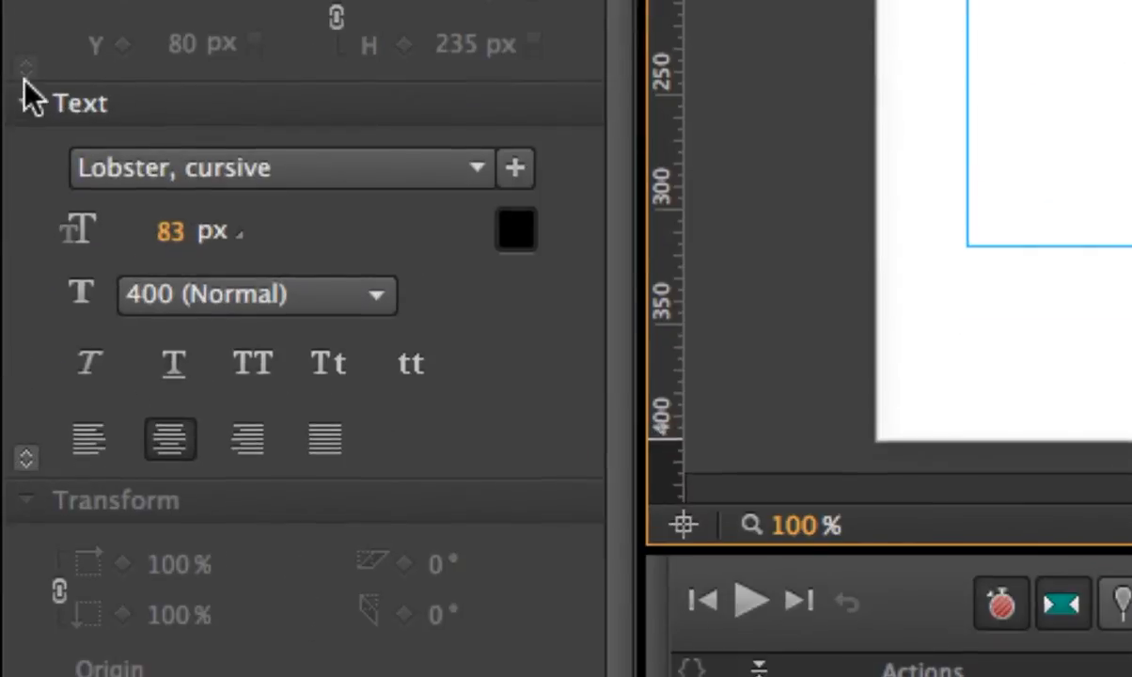
pyautogui.click(25, 459)
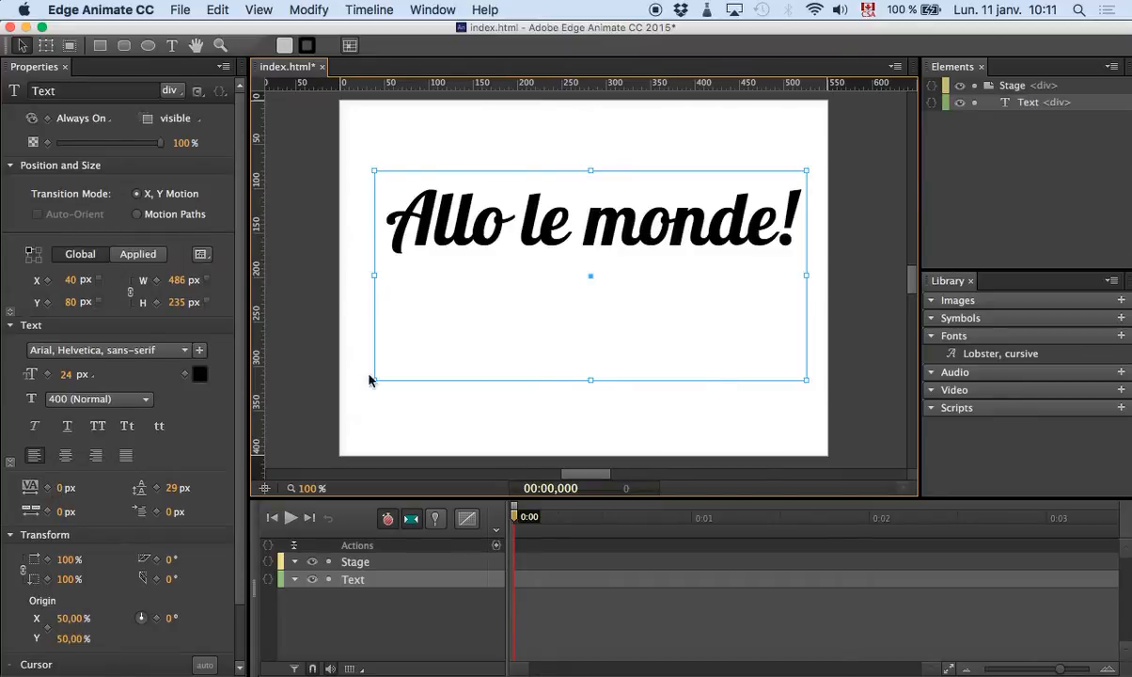
pyautogui.click(60, 488)
pyautogui.moveTo(60, 488)
pyautogui.mouseDown()
pyautogui.moveTo(113, 488)
pyautogui.moveTo(58, 488)
pyautogui.mouseUp()
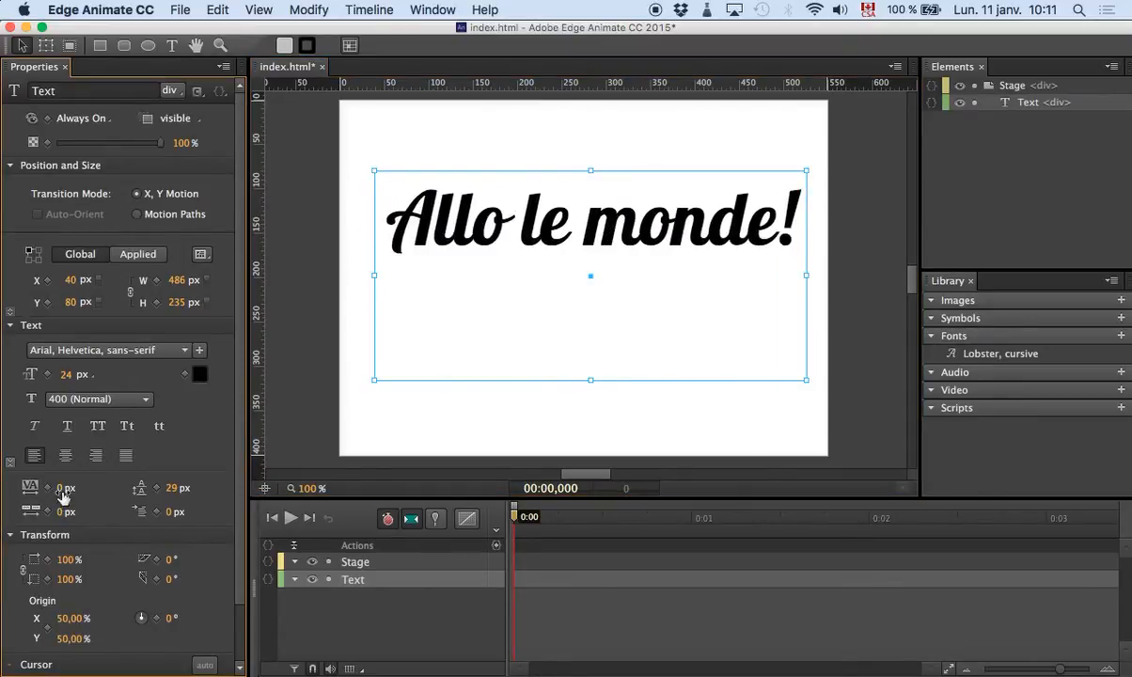
pyautogui.click(175, 50)
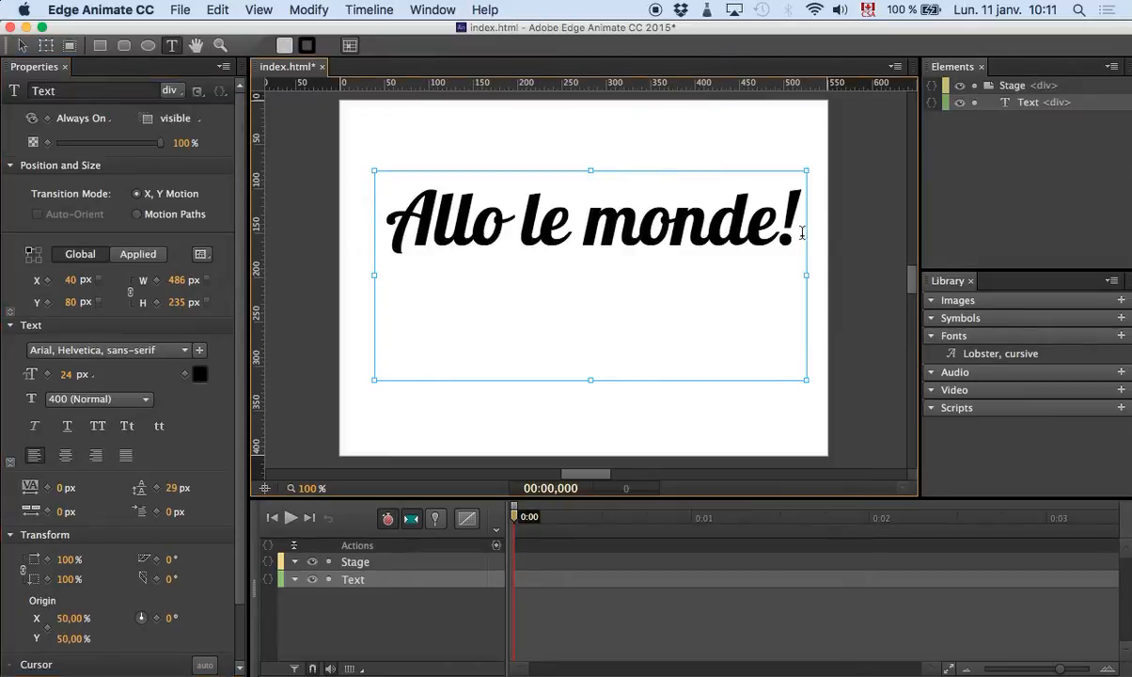
pyautogui.click(752, 221)
pyautogui.moveTo(796, 219); pyautogui.dragTo(752, 218)
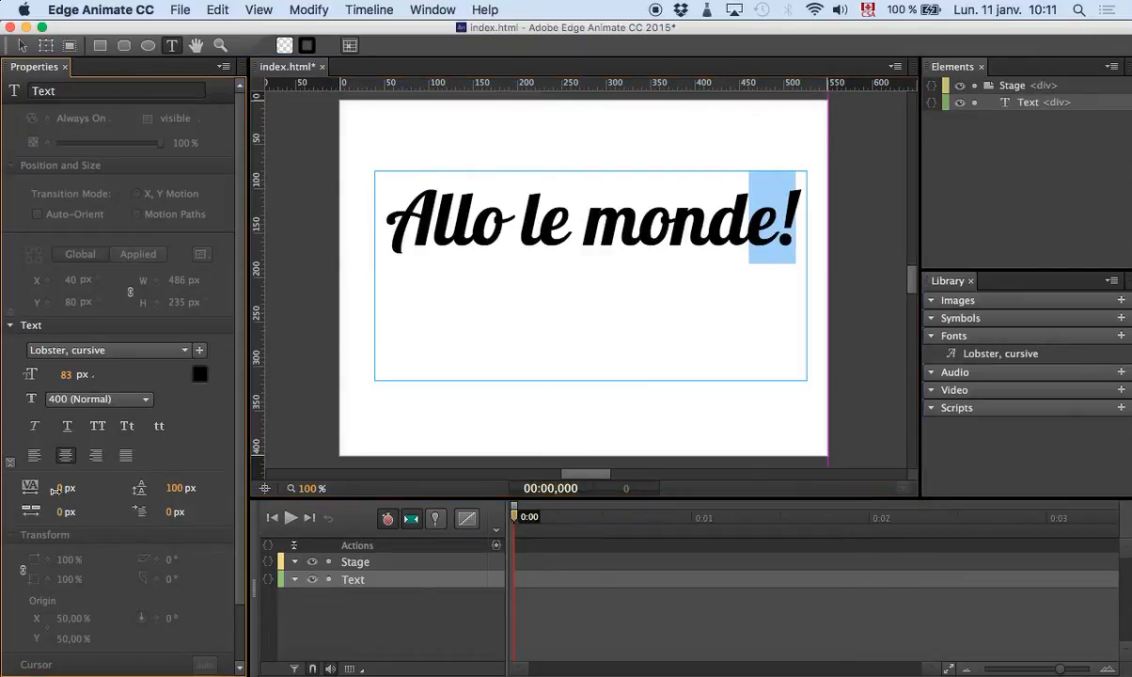
pyautogui.moveTo(63, 488); pyautogui.dragTo(71, 488)
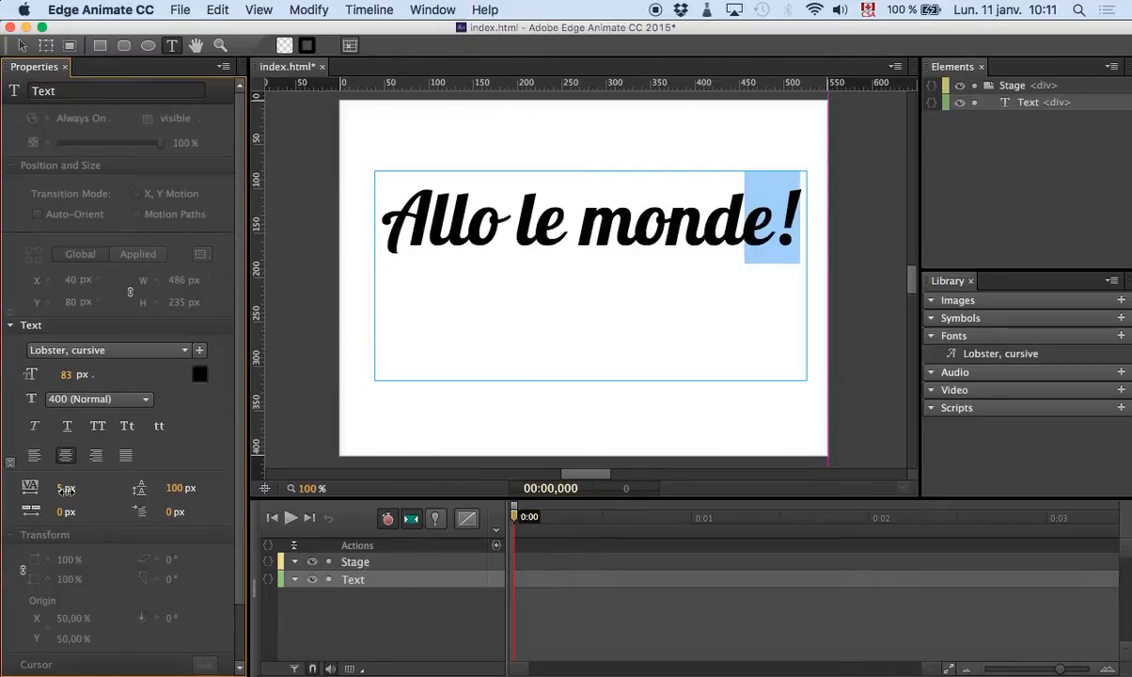
pyautogui.click(796, 235)
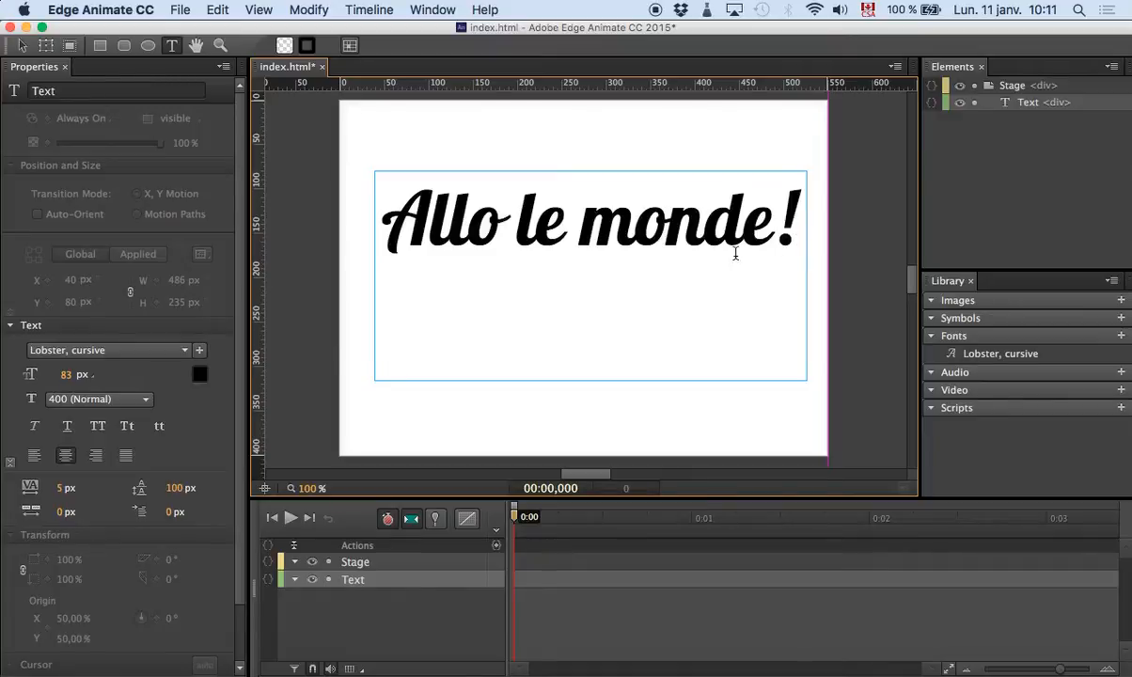
# Finish editing the text and preview the composition in the browser.
pyautogui.press('Escape')
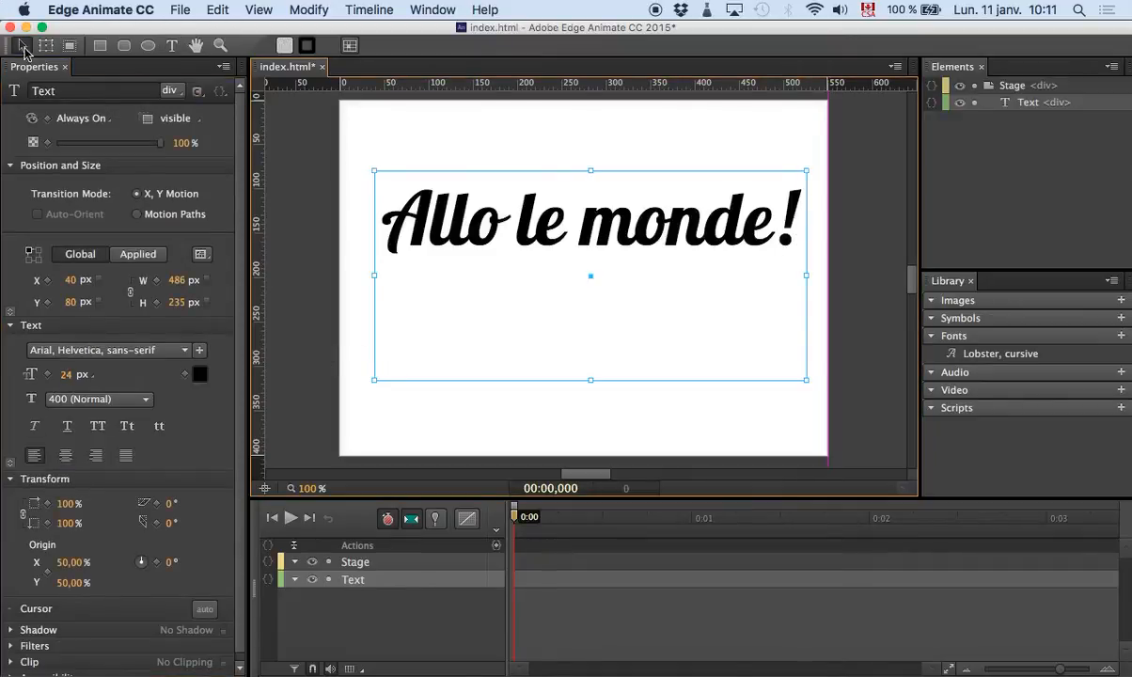
pyautogui.click(181, 9)
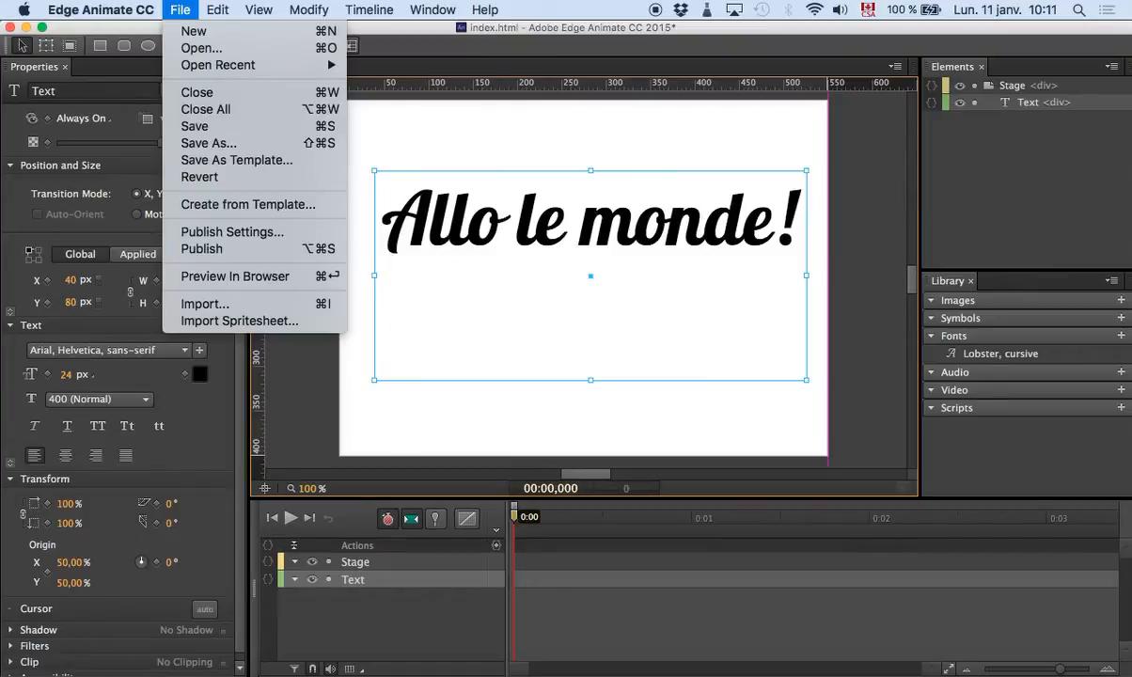
pyautogui.click(240, 275)
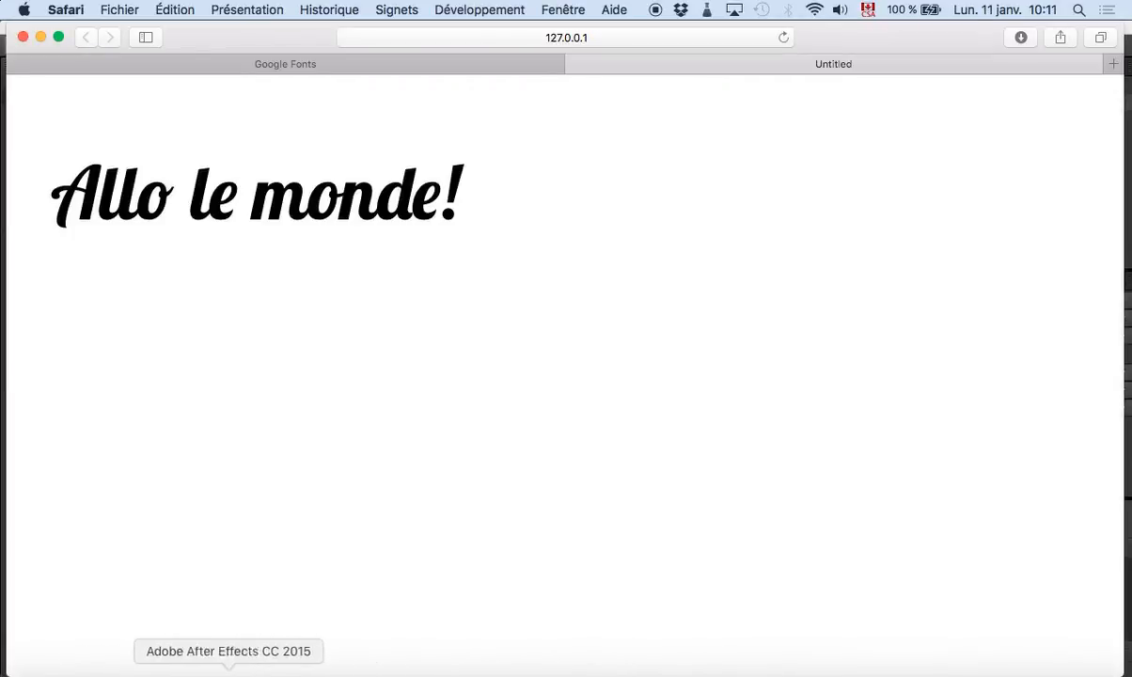
# Switch to Brackets and examine the Lobster entry under fonts in the demo_font project's index_edge.js.
pyautogui.click(154, 669)
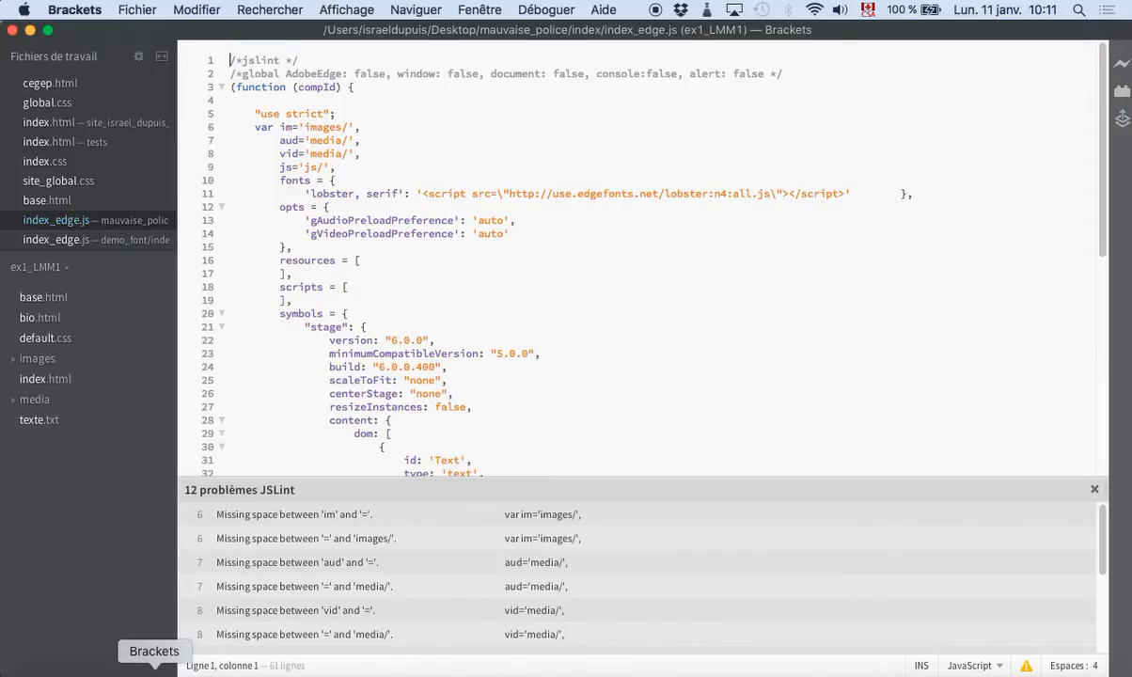
pyautogui.click(74, 243)
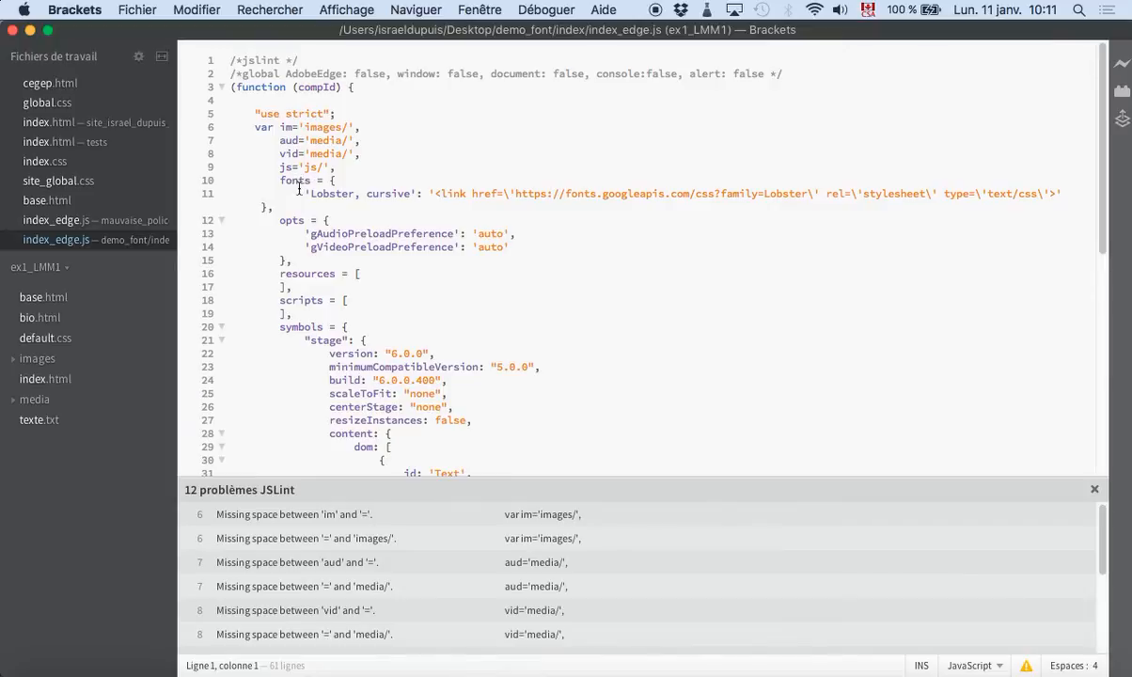
pyautogui.moveTo(304, 192); pyautogui.dragTo(1062, 214)
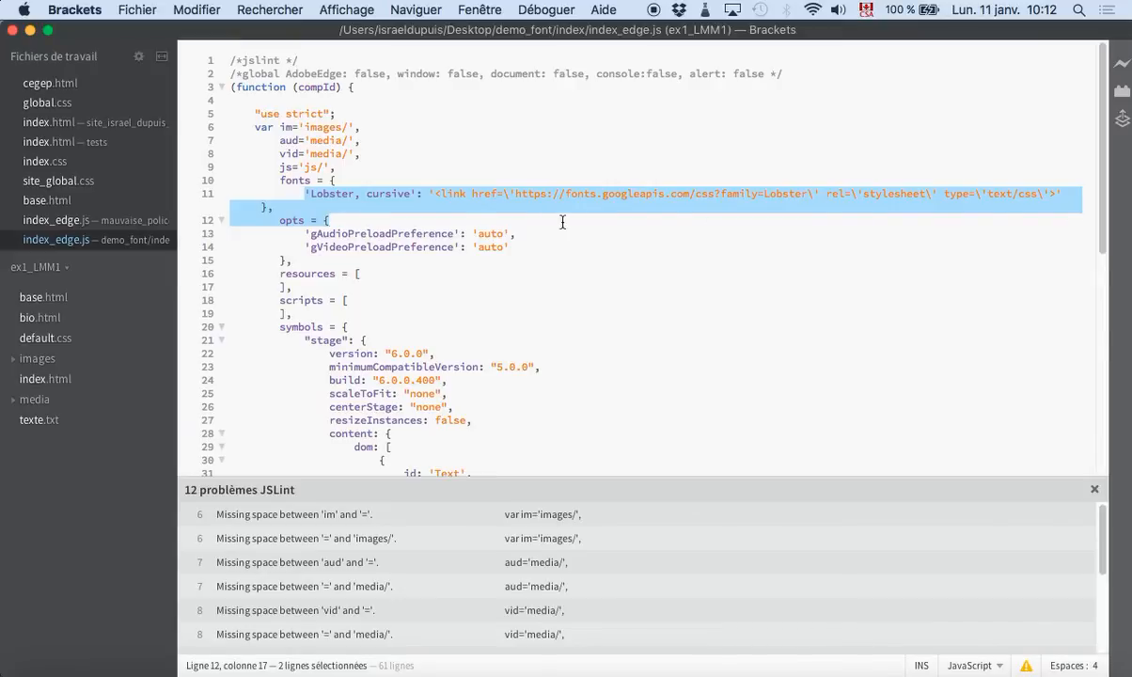
pyautogui.click(529, 217)
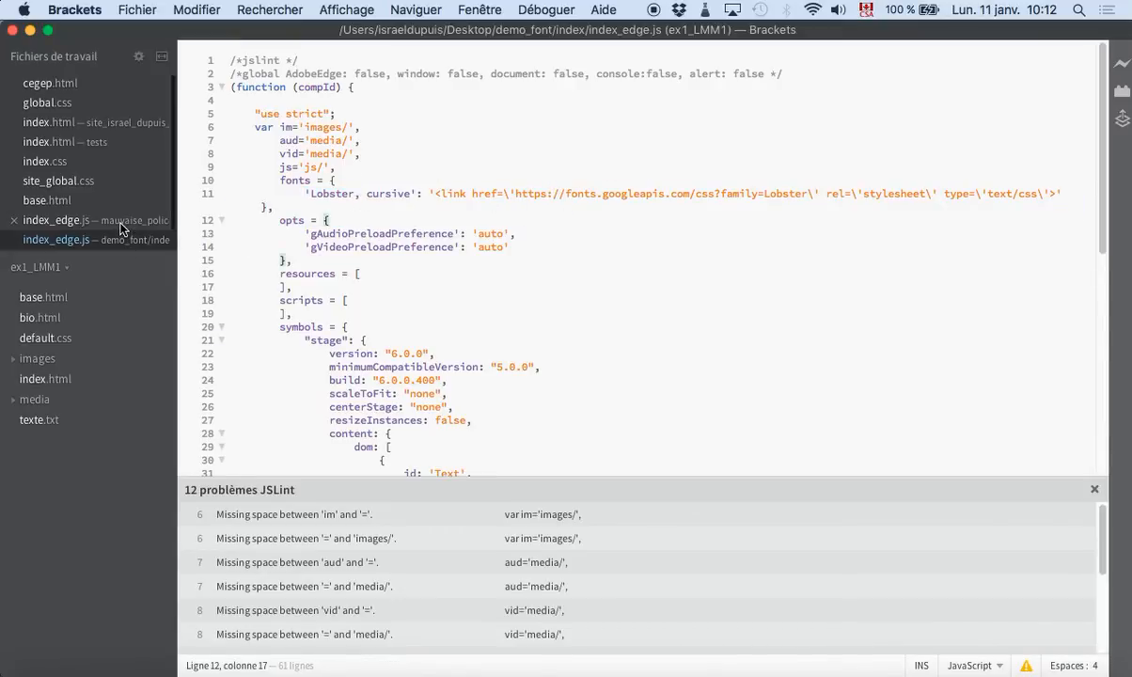
# Compare the Lobster script embed in mauvaise_police's index_edge.js with the Google Fonts link in demo_font's index_edge.js.
pyautogui.click(57, 220)
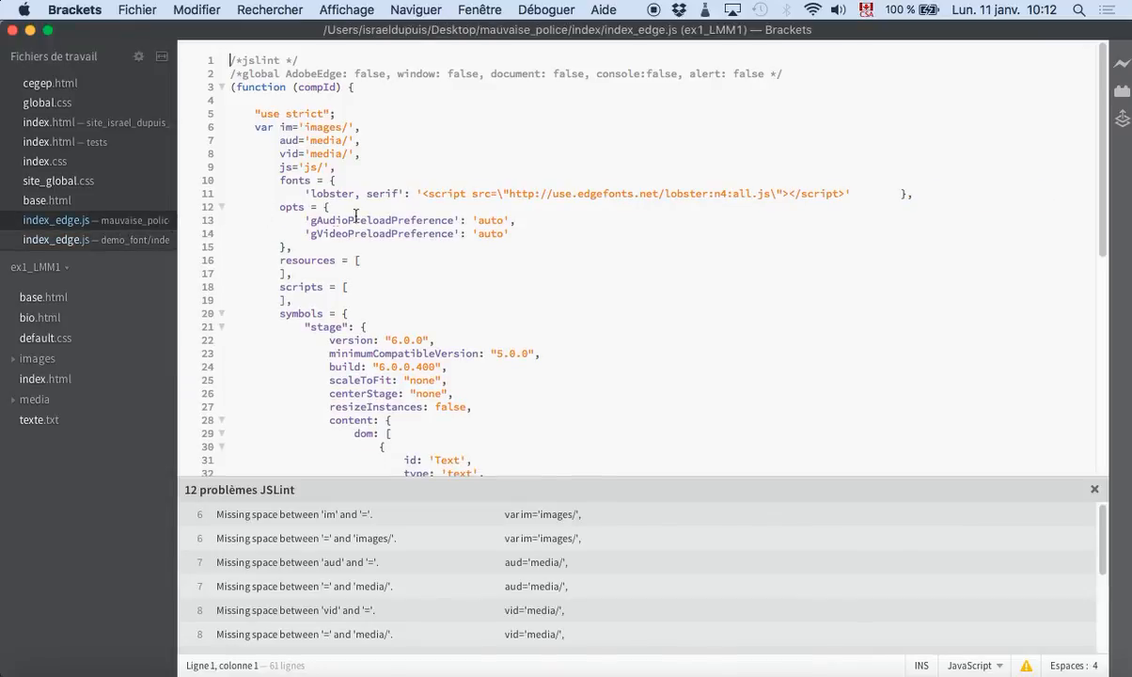
pyautogui.moveTo(416, 194); pyautogui.dragTo(637, 190)
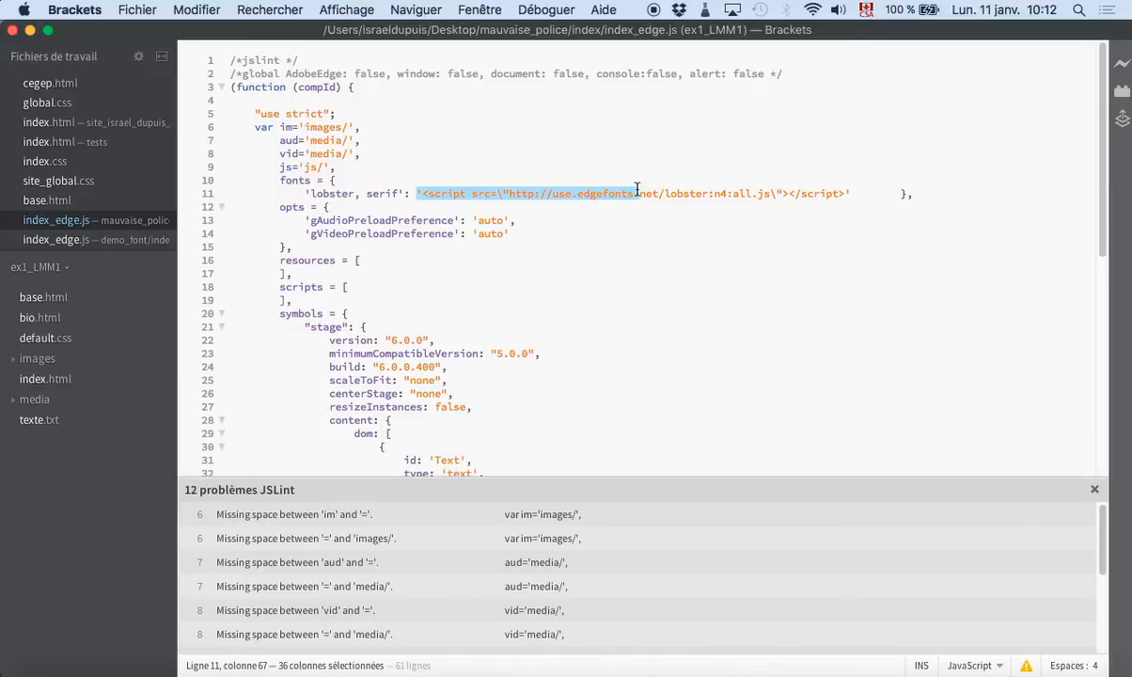
pyautogui.moveTo(638, 190); pyautogui.dragTo(852, 193)
pyautogui.press('Up')
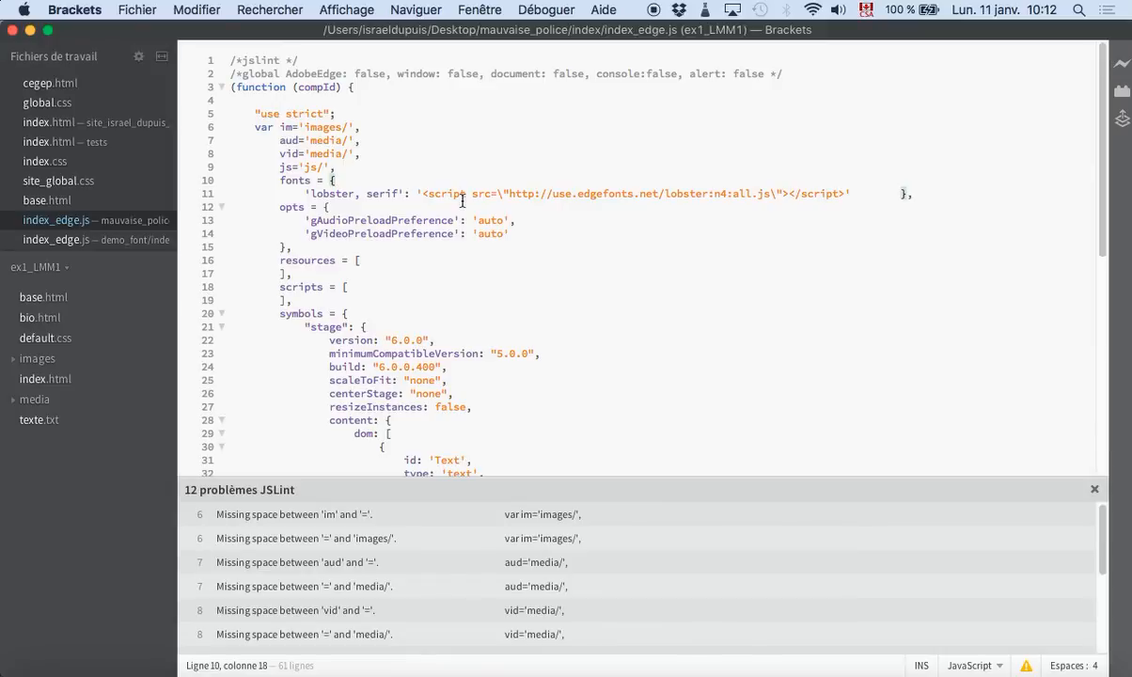
pyautogui.click(131, 240)
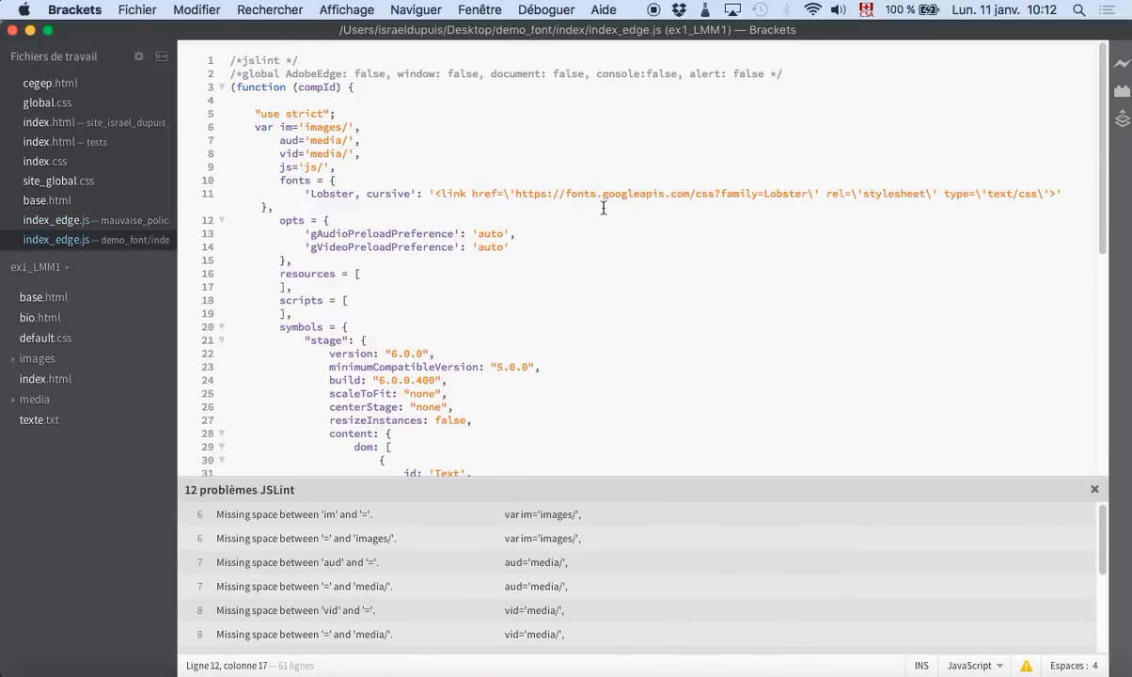
pyautogui.moveTo(454, 195); pyautogui.dragTo(532, 192)
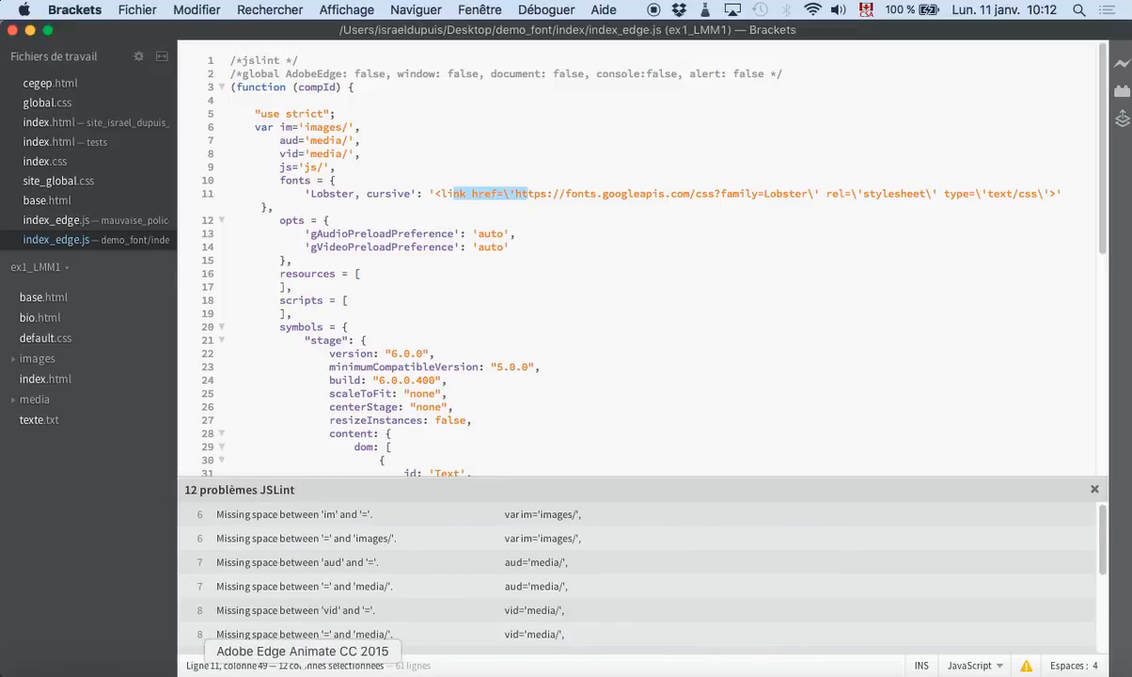
# Return to Edge Animate and review the available fonts and the add-font option for the Text element.
pyautogui.click(309, 671)
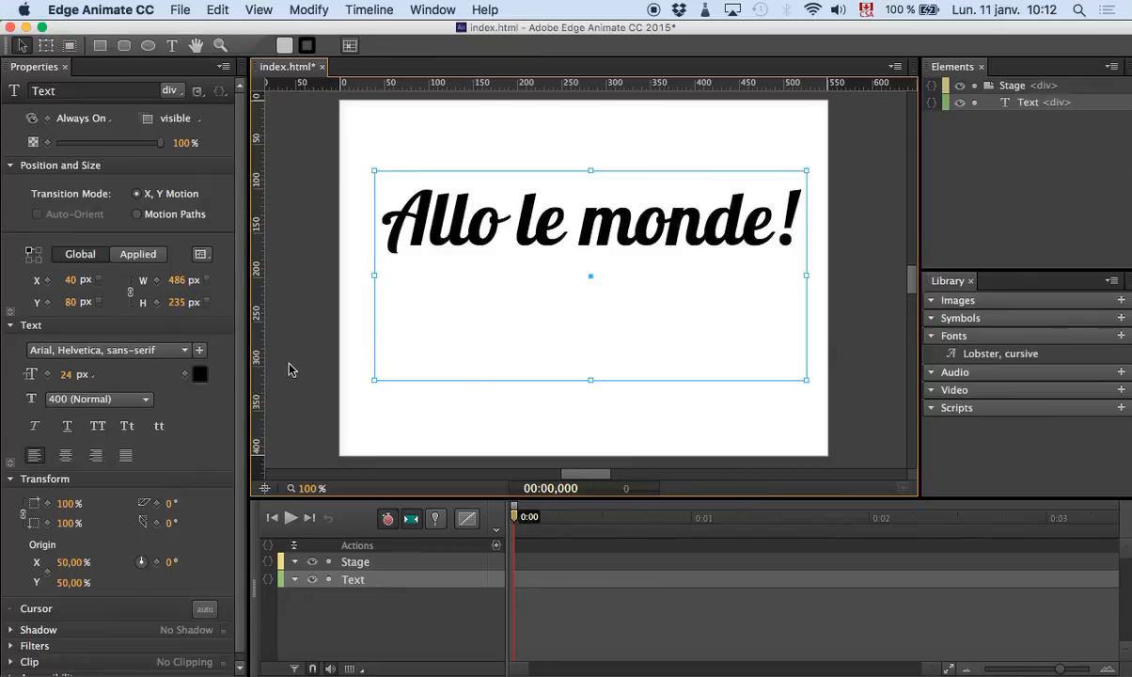
pyautogui.click(177, 350)
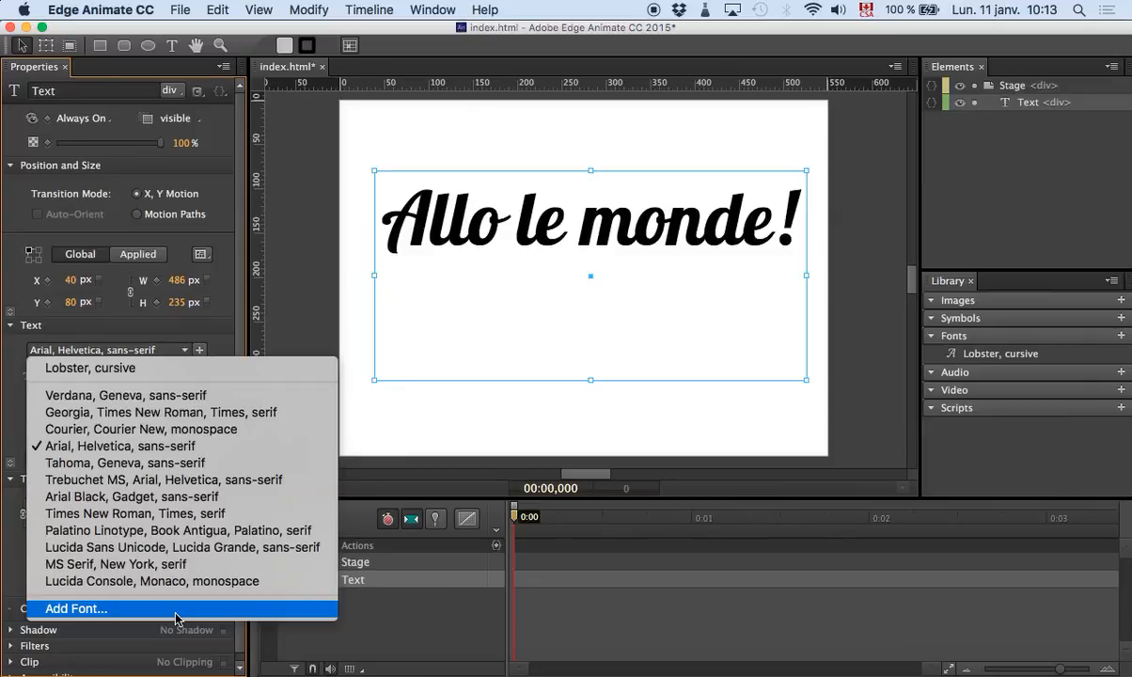
pyautogui.click(577, 400)
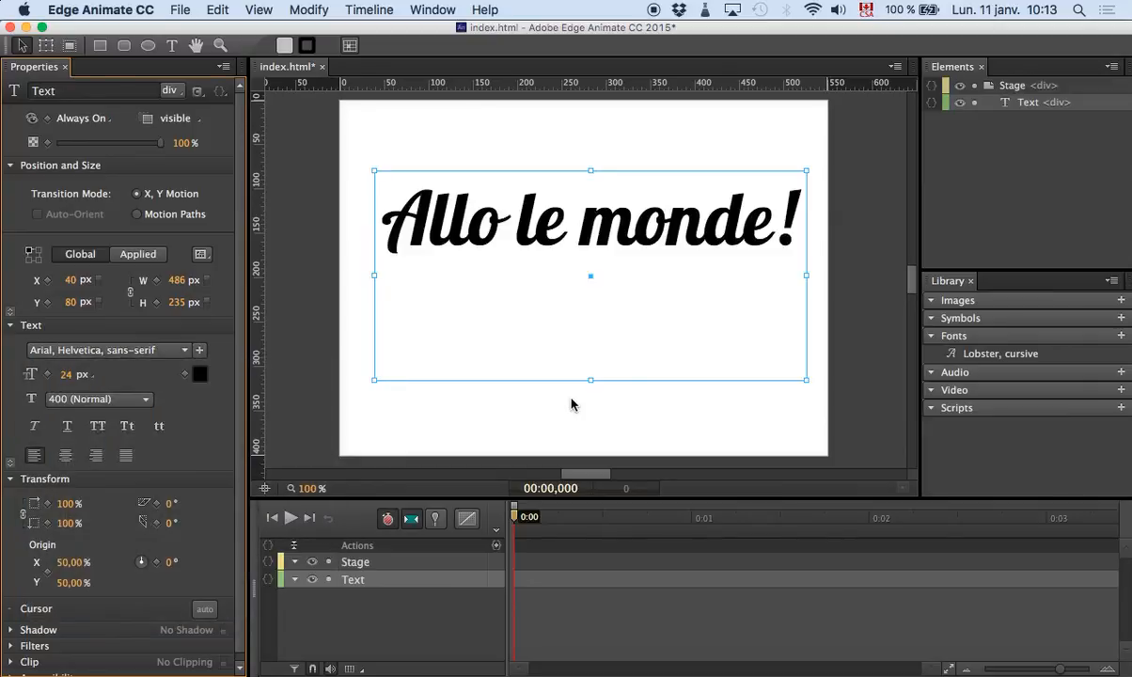